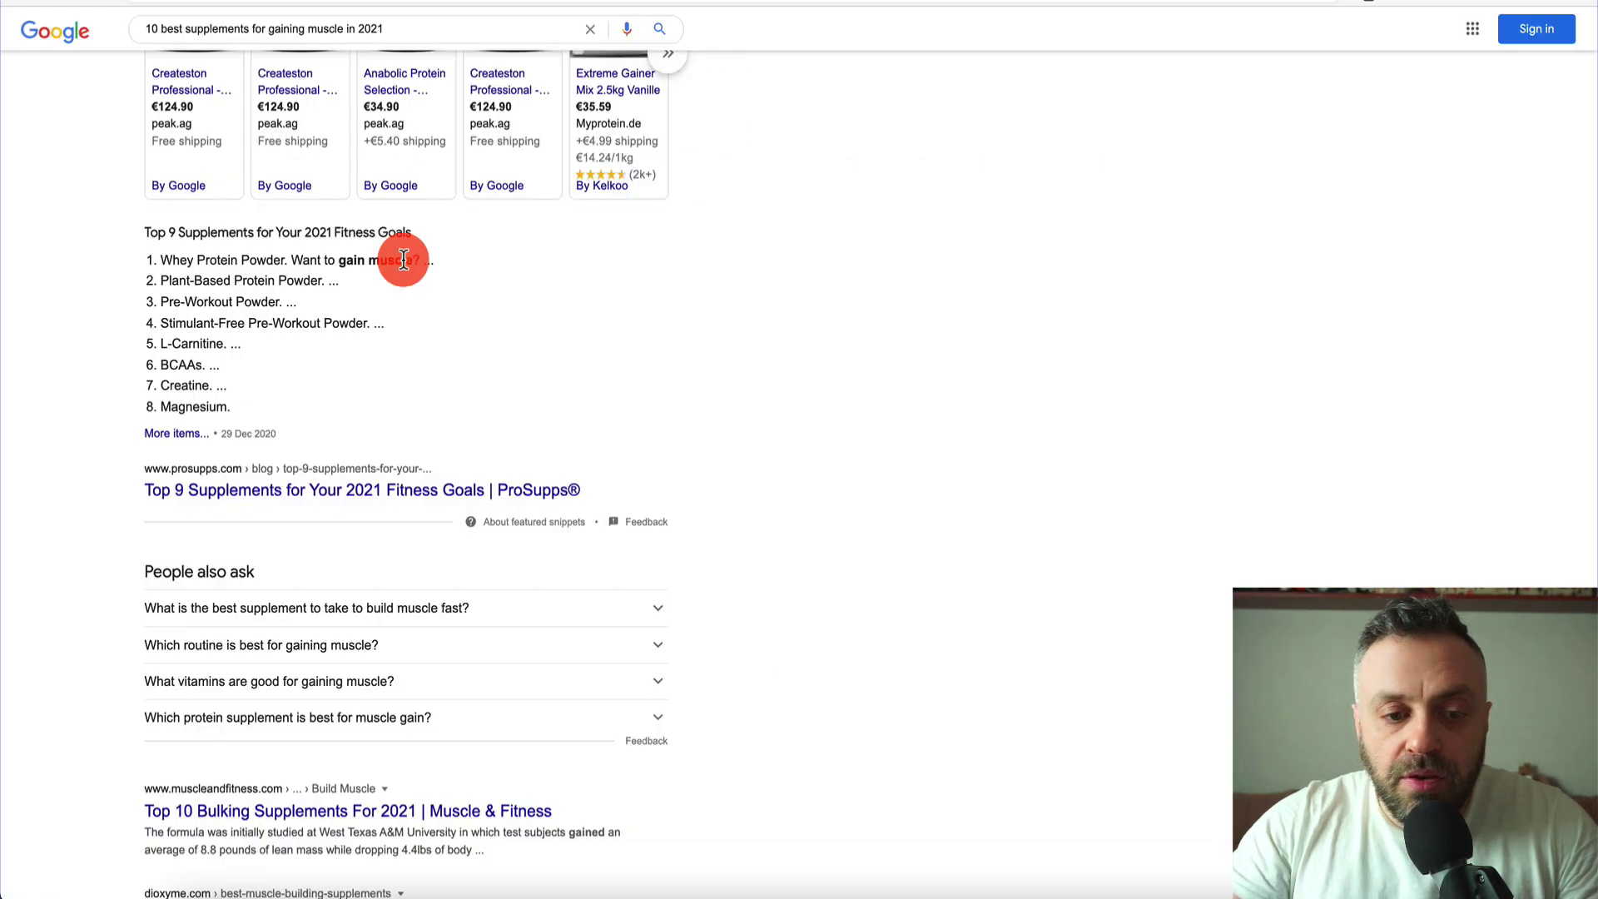
Dismiss the privacy notice on the Medium home page.
scroll(404, 260, "up", 4)
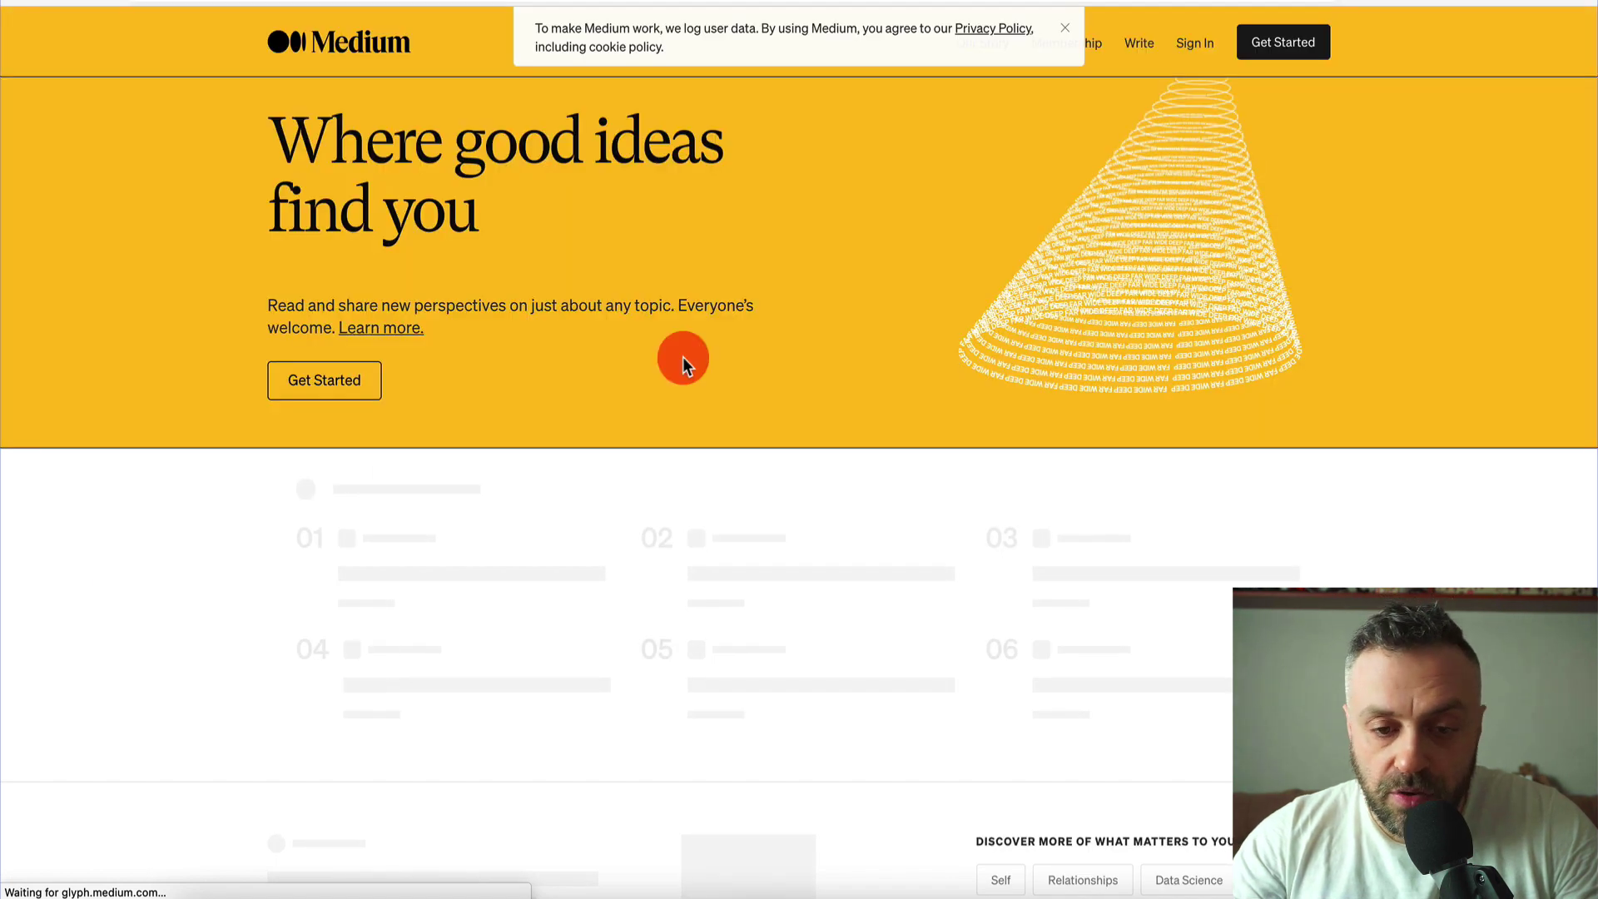
left_click(1069, 30)
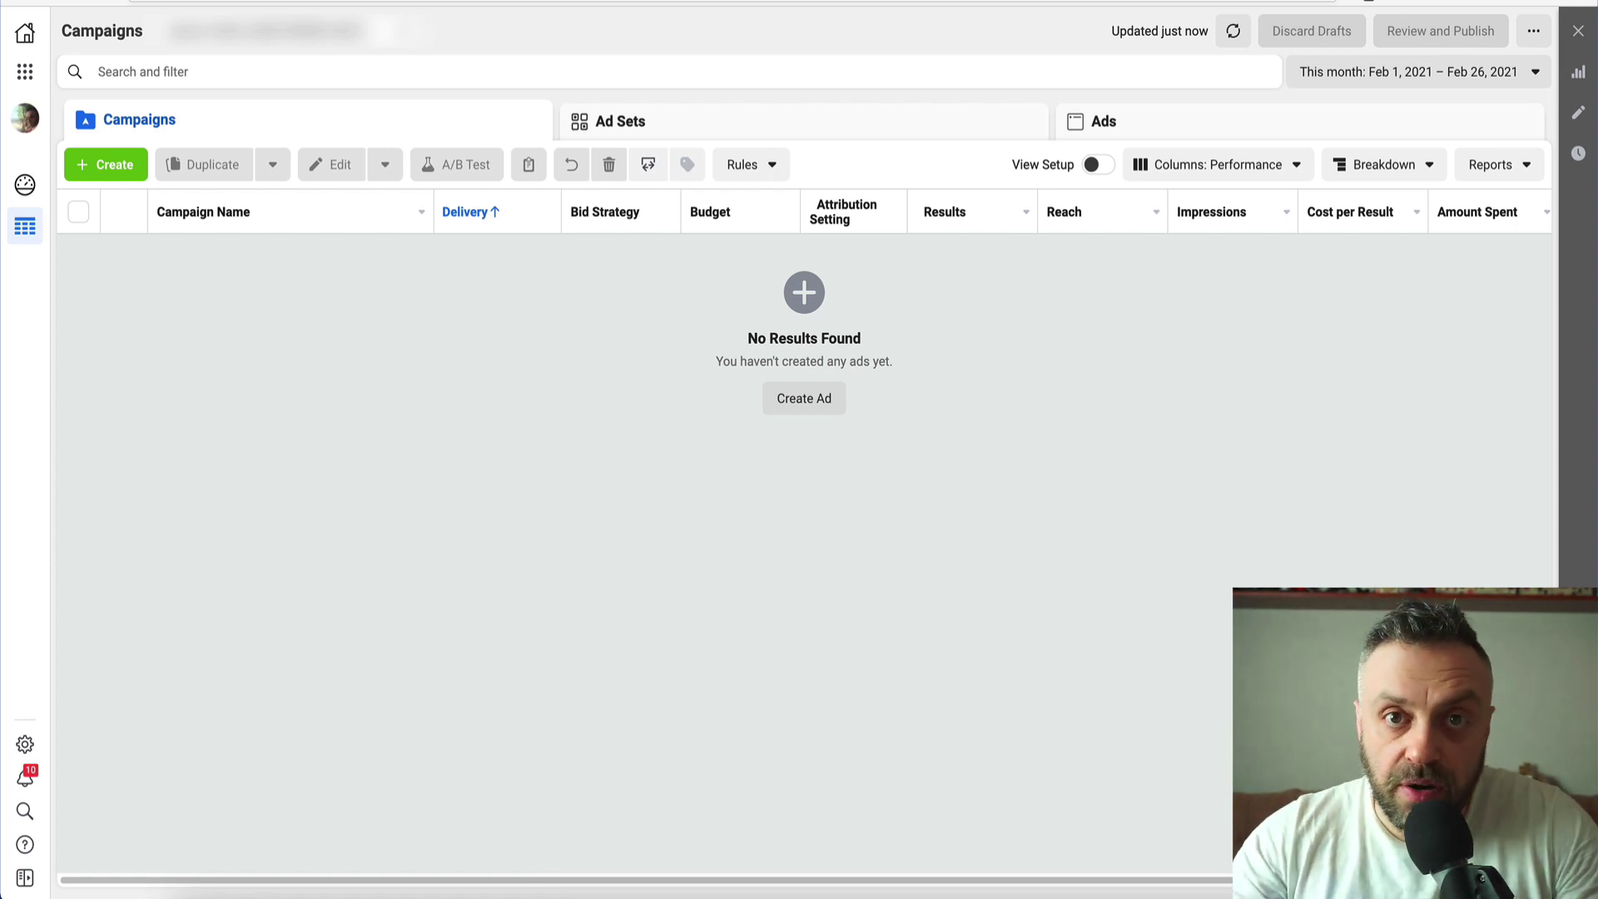
Create a new ad campaign with Traffic as its objective.
left_click(100, 165)
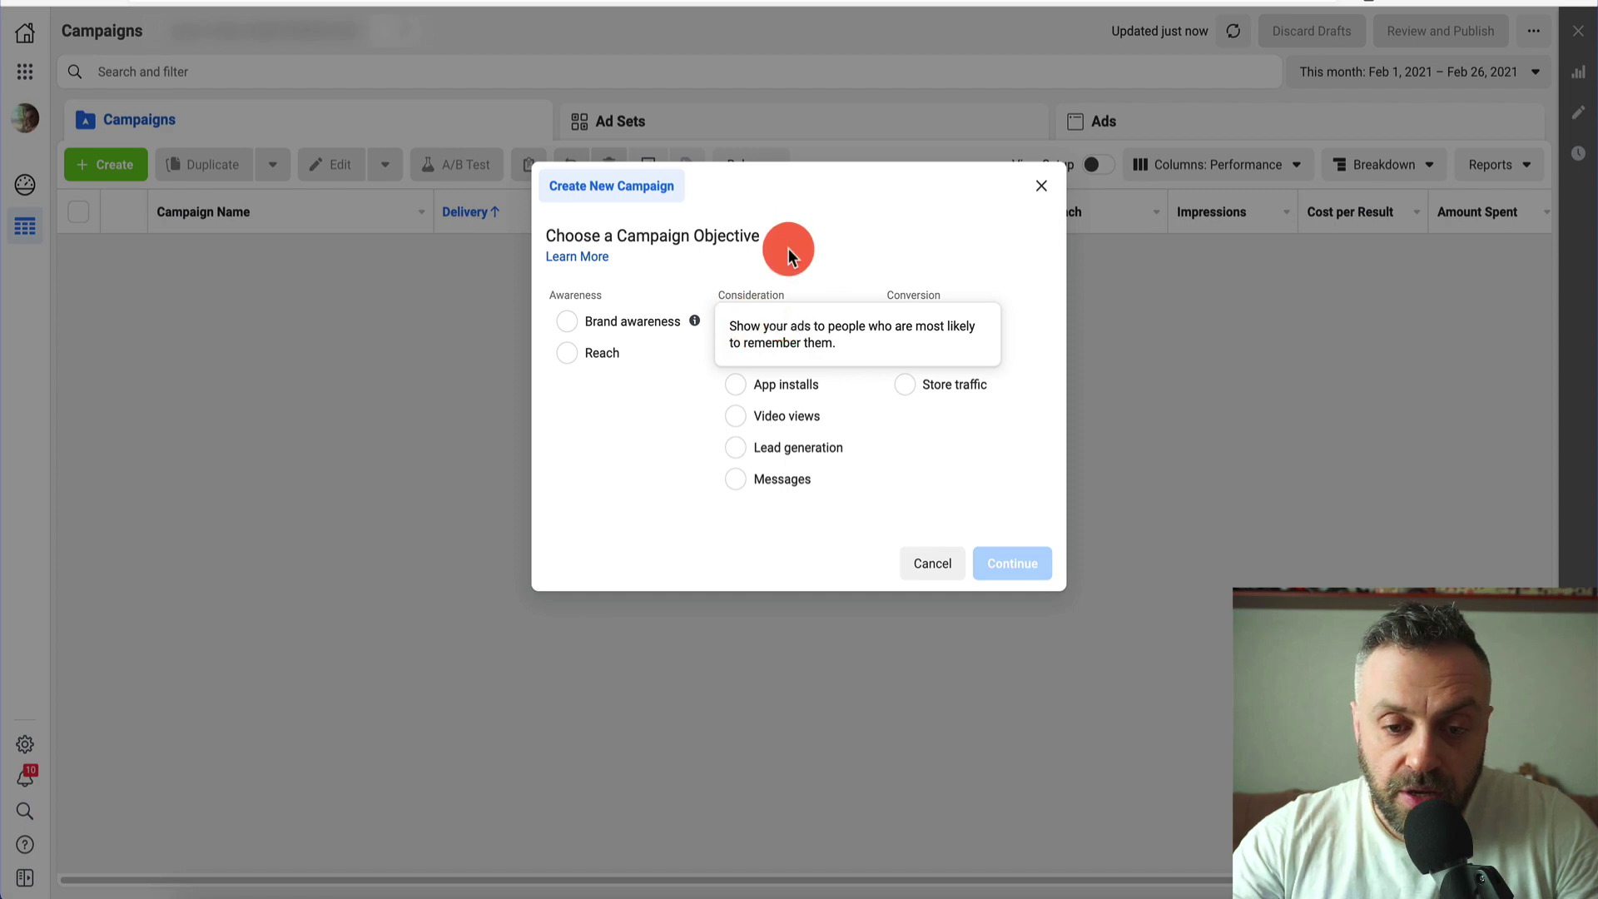
left_click(737, 333)
left_click(1030, 694)
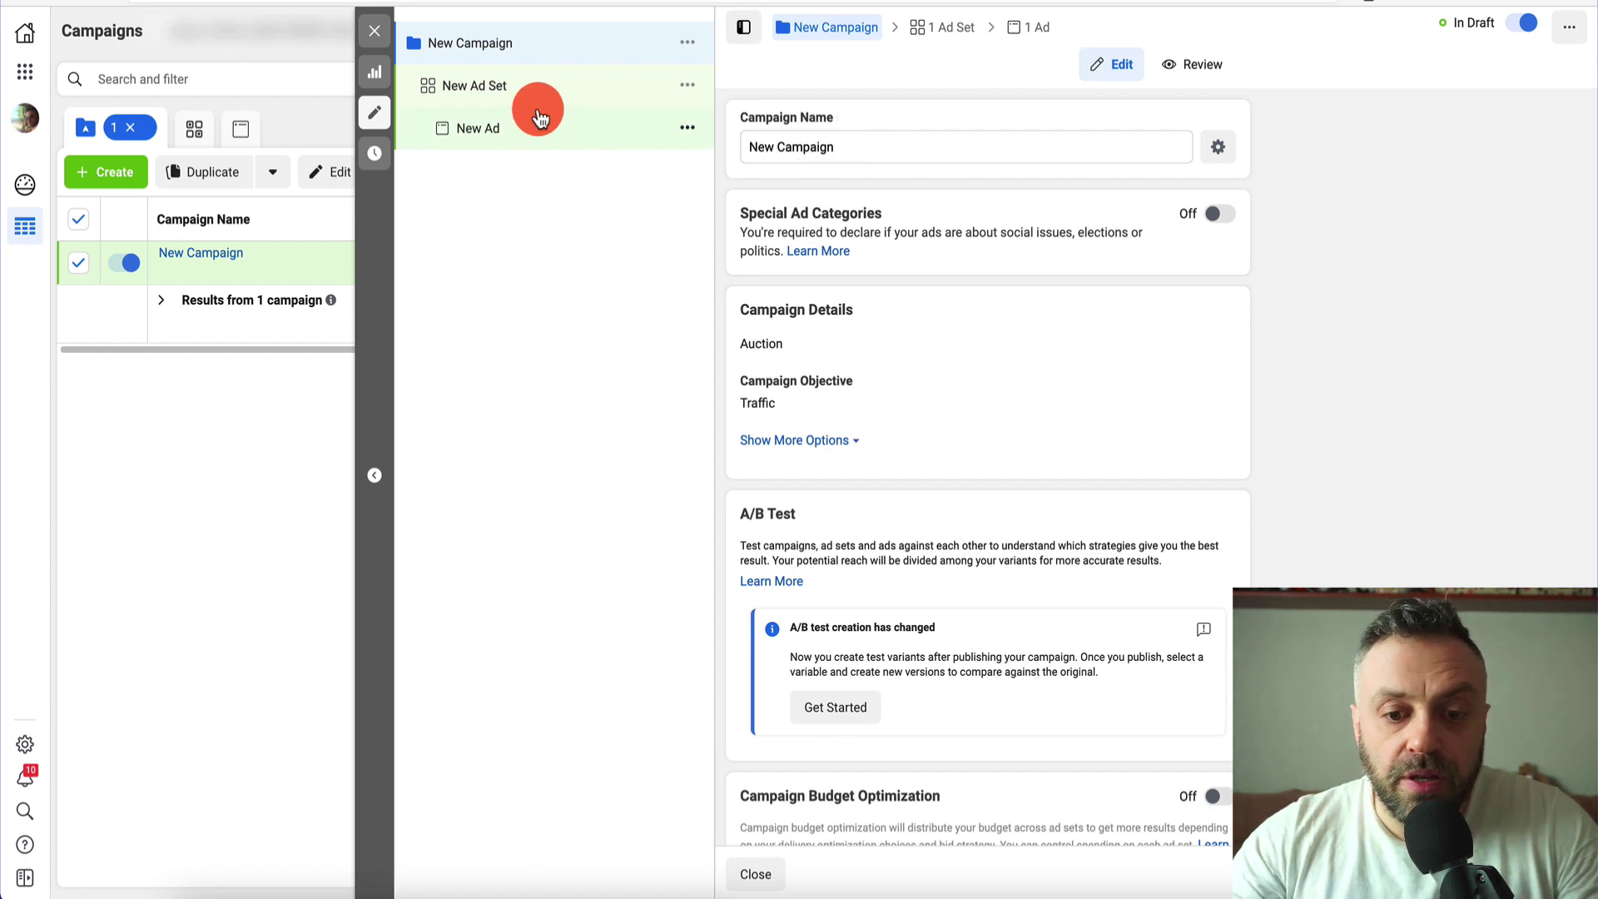
Name the new campaign Supp01.
left_click(880, 147)
key("ctrl+a")
key("BackSpace")
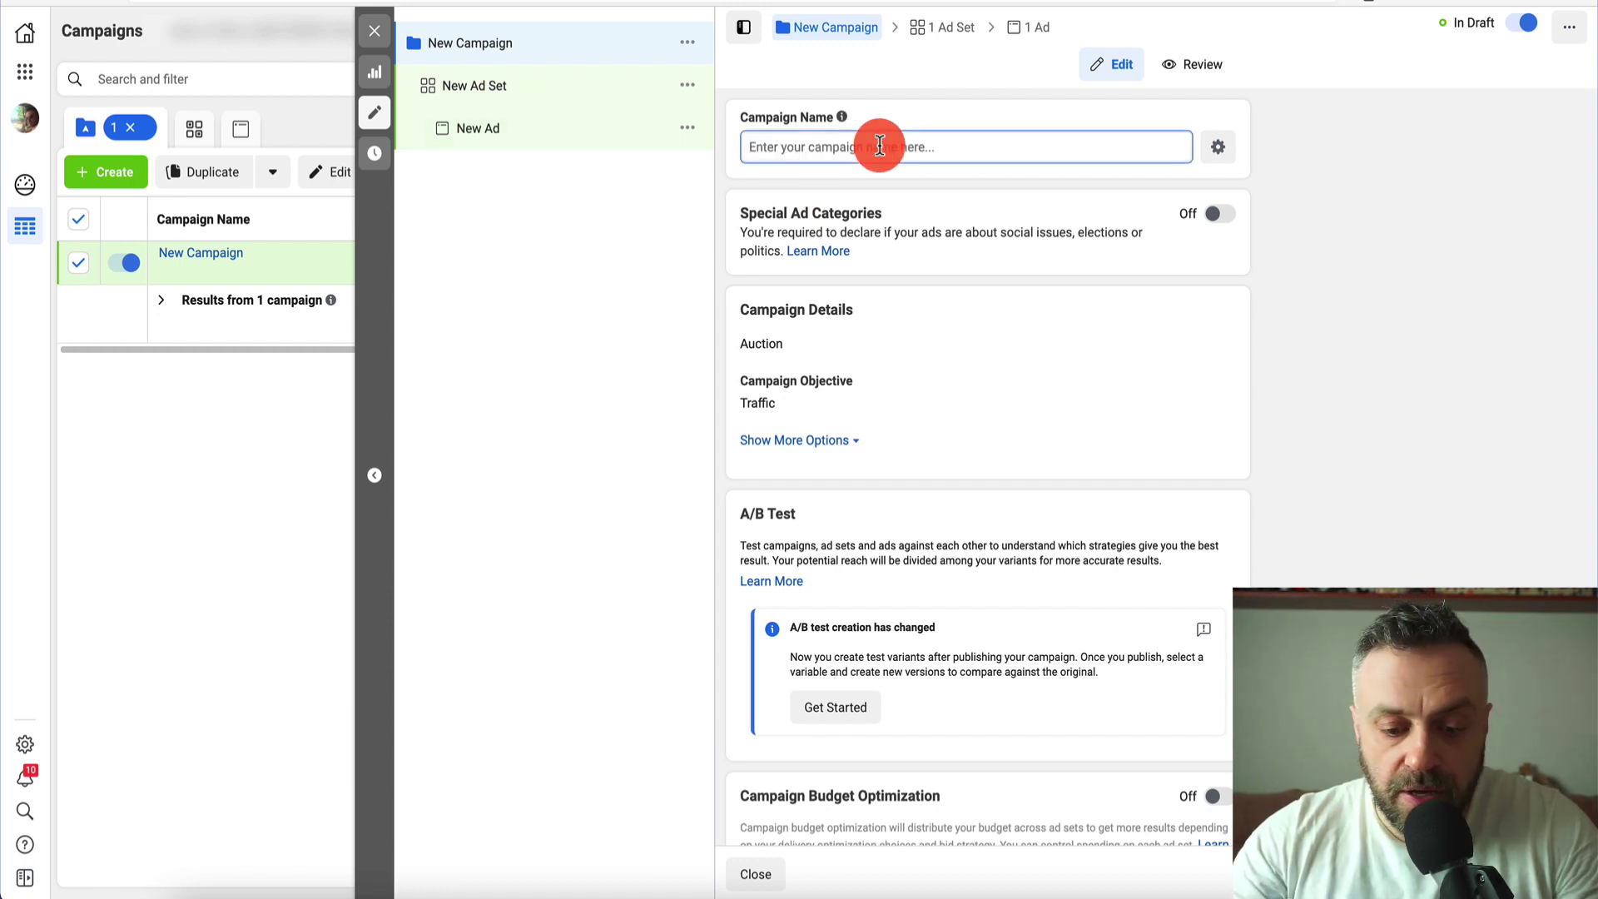
type("Supp1")
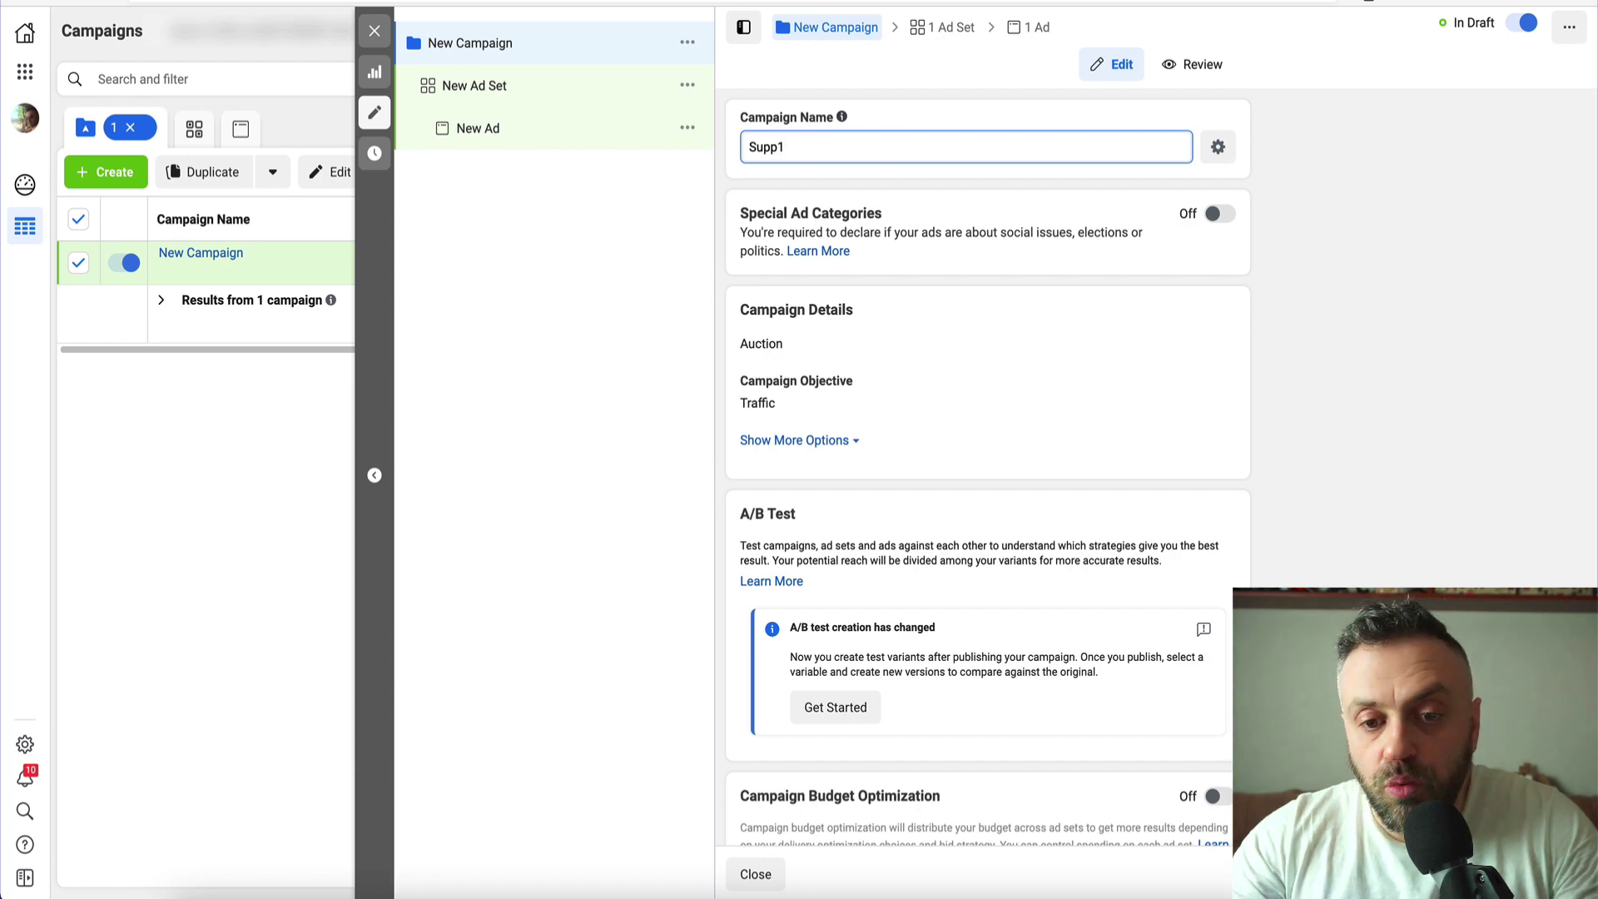
key("BackSpace")
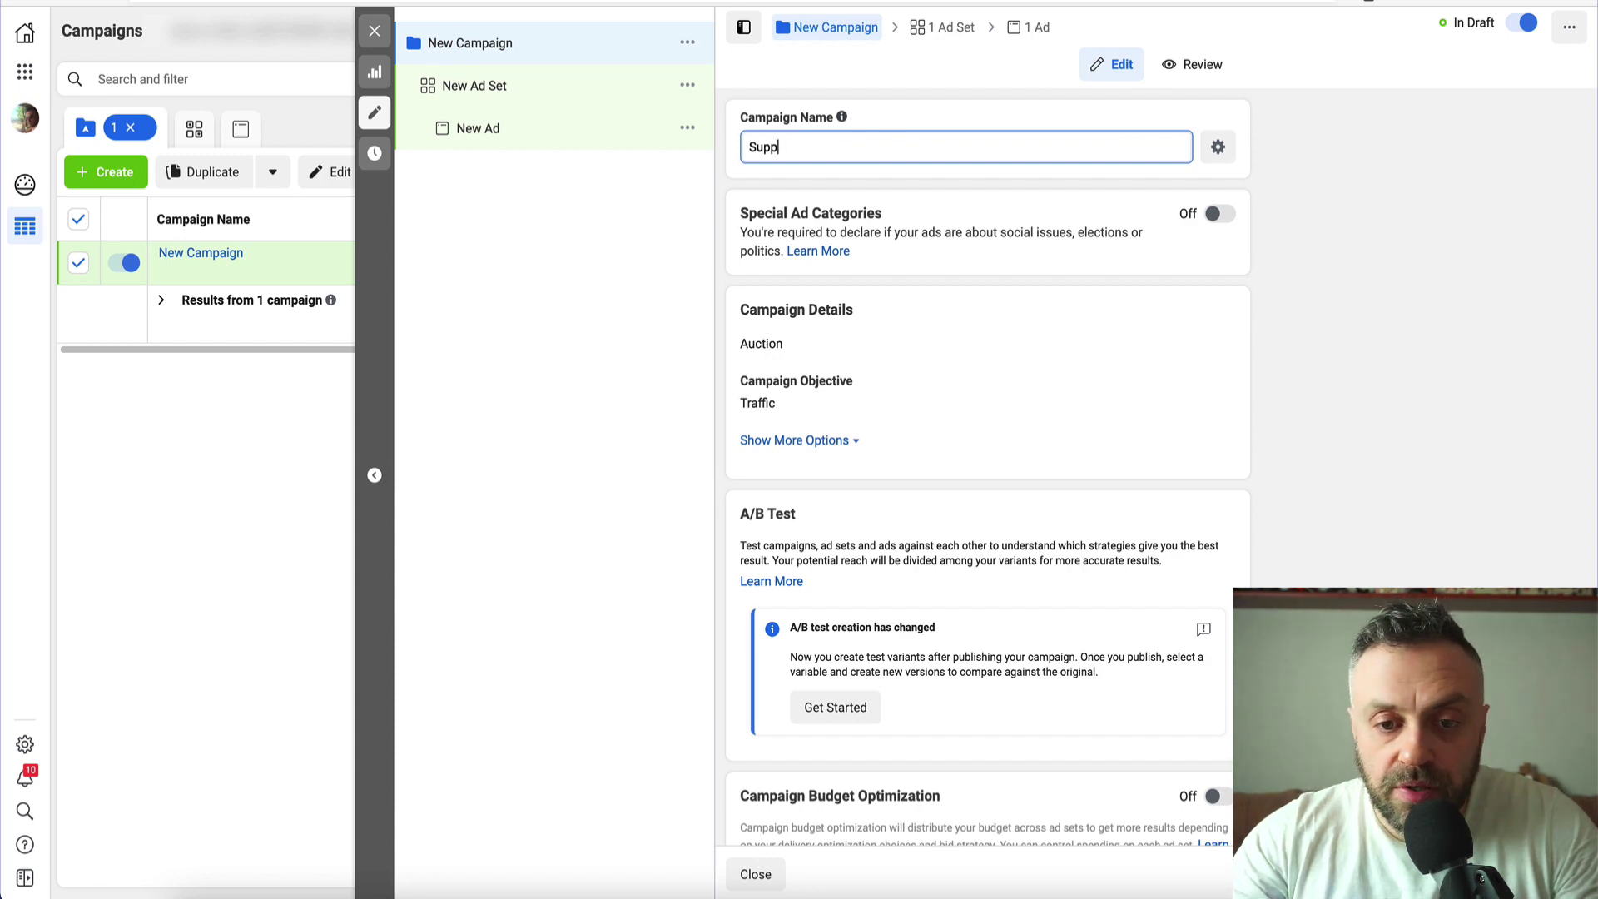
type("01")
scroll(771, 371, "down", 3)
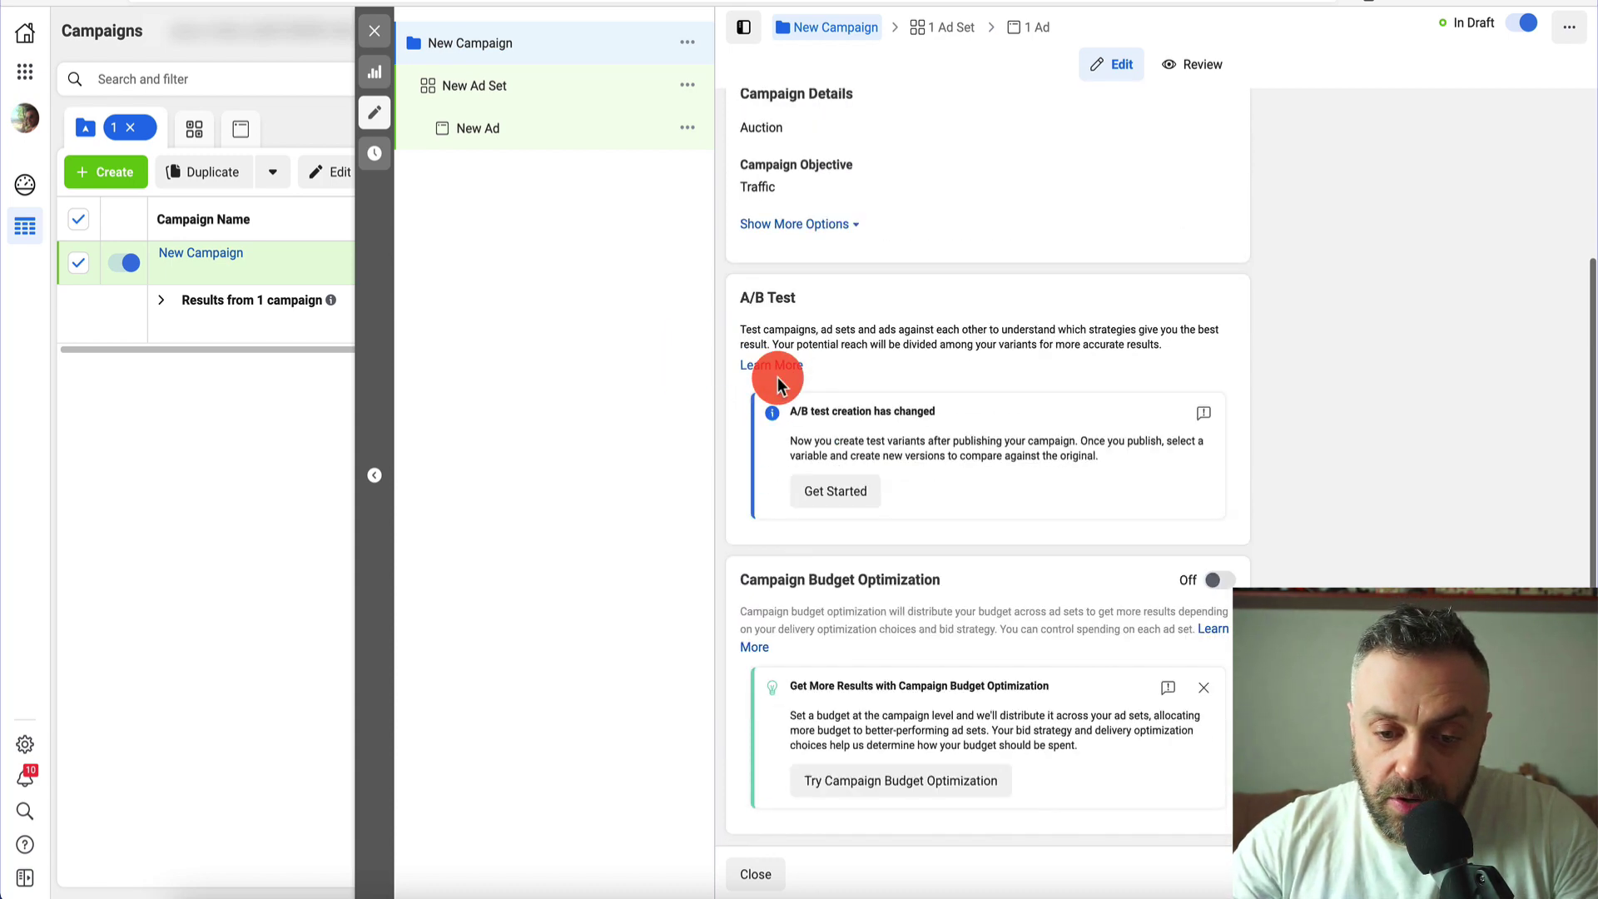
scroll(771, 371, "up", 3)
left_click(537, 87)
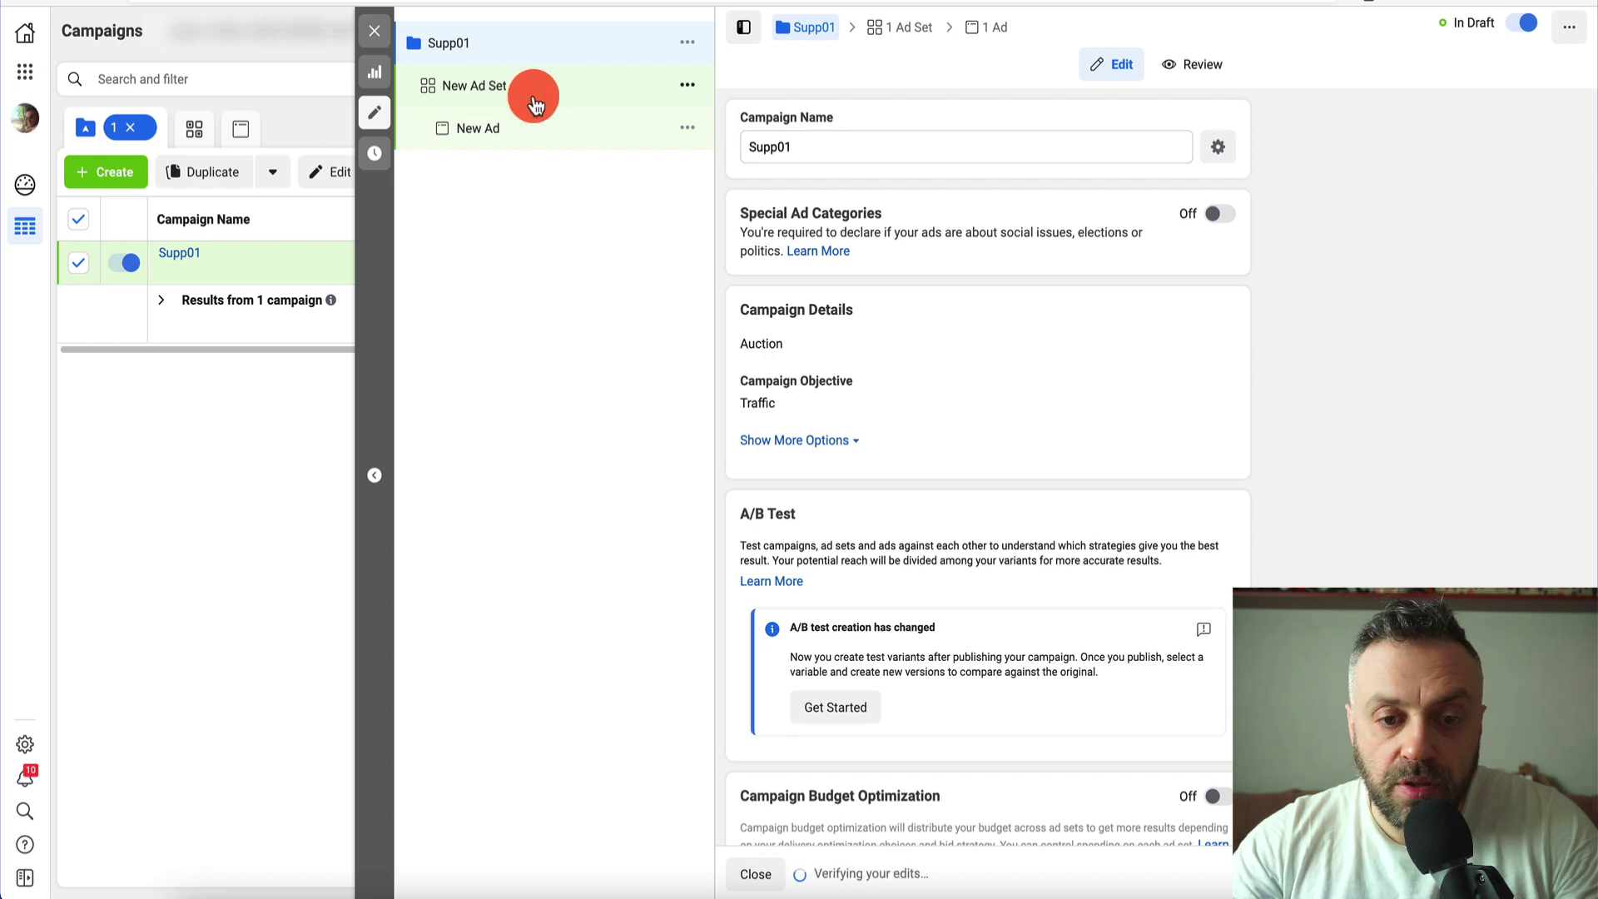
Open the campaign's new ad set and set its daily budget to $10.
scroll(923, 341, "down", 3)
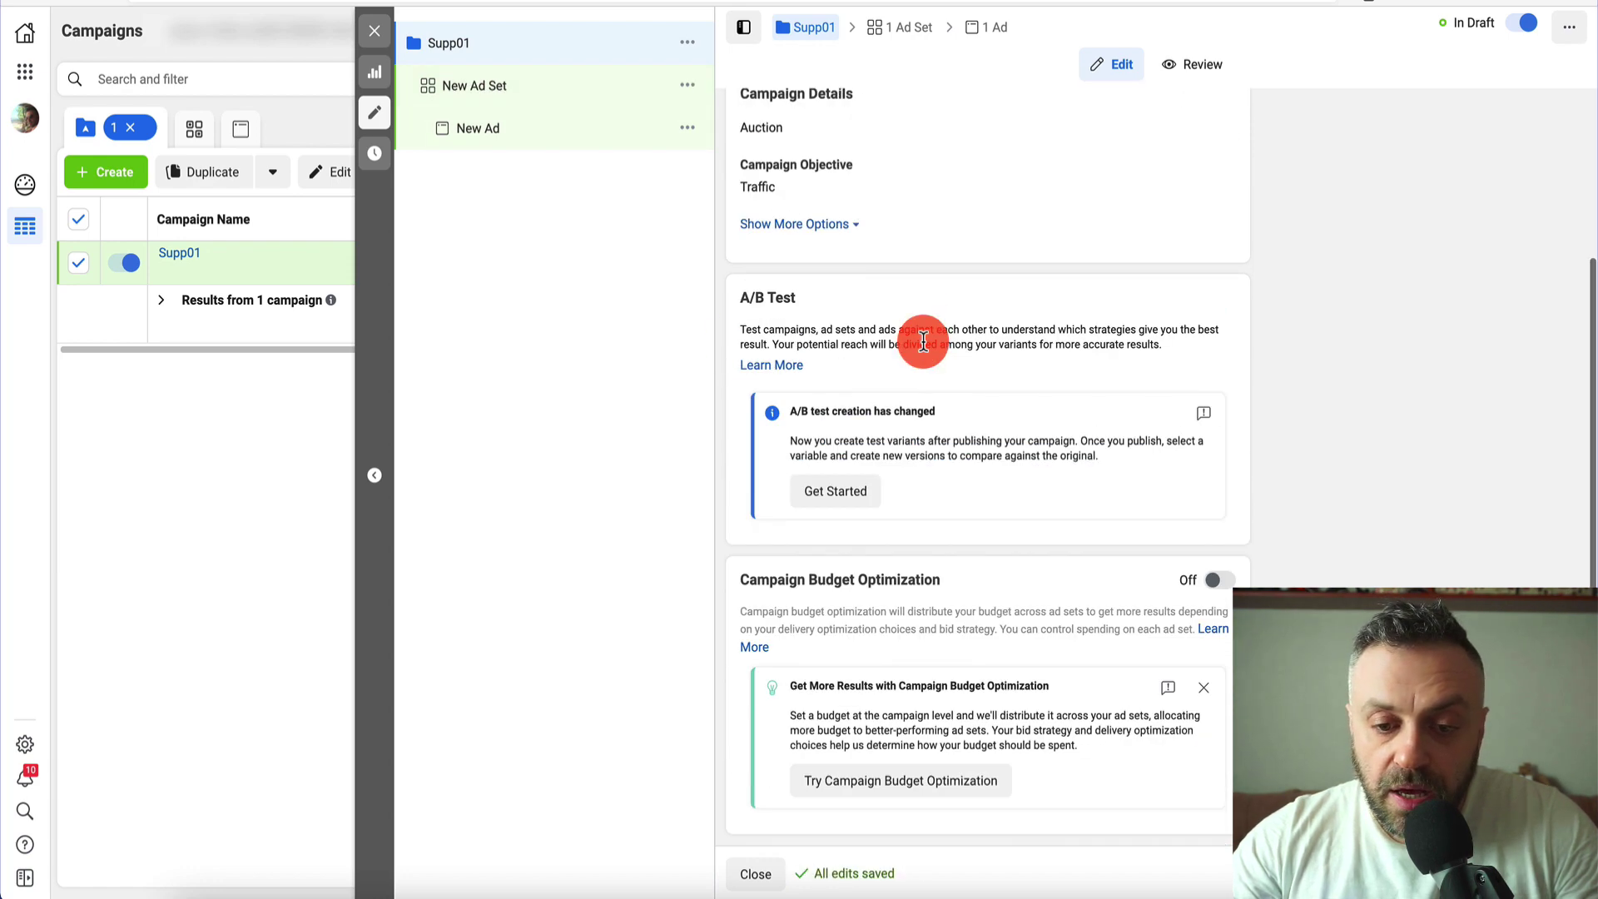
scroll(922, 341, "up", 3)
left_click(575, 98)
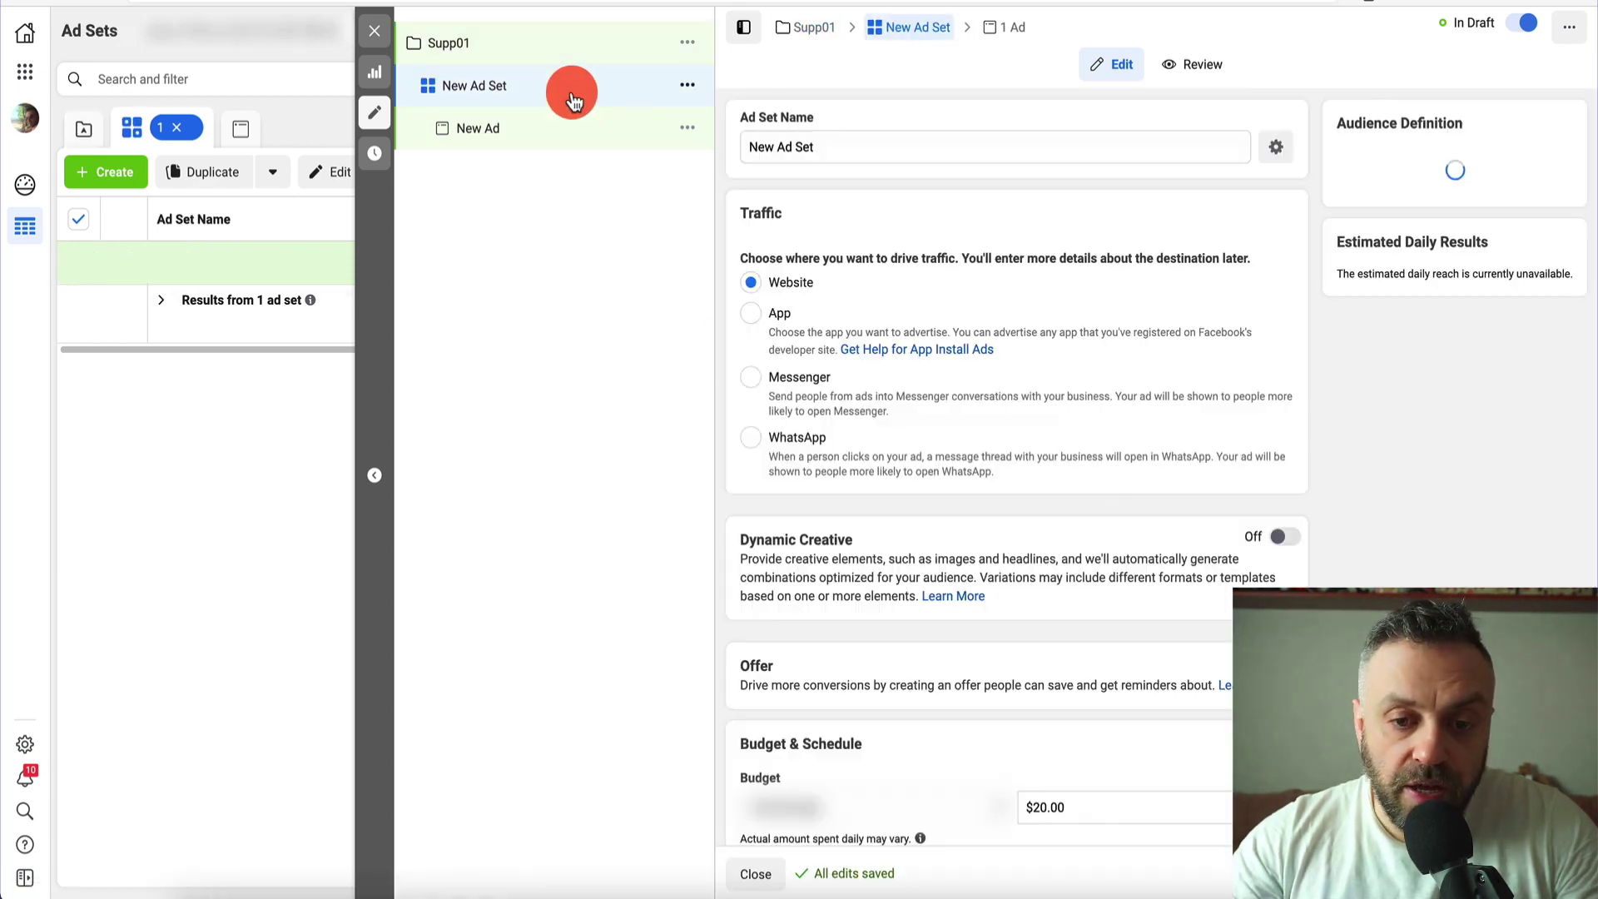
scroll(894, 318, "down", 4)
scroll(894, 318, "down", 1)
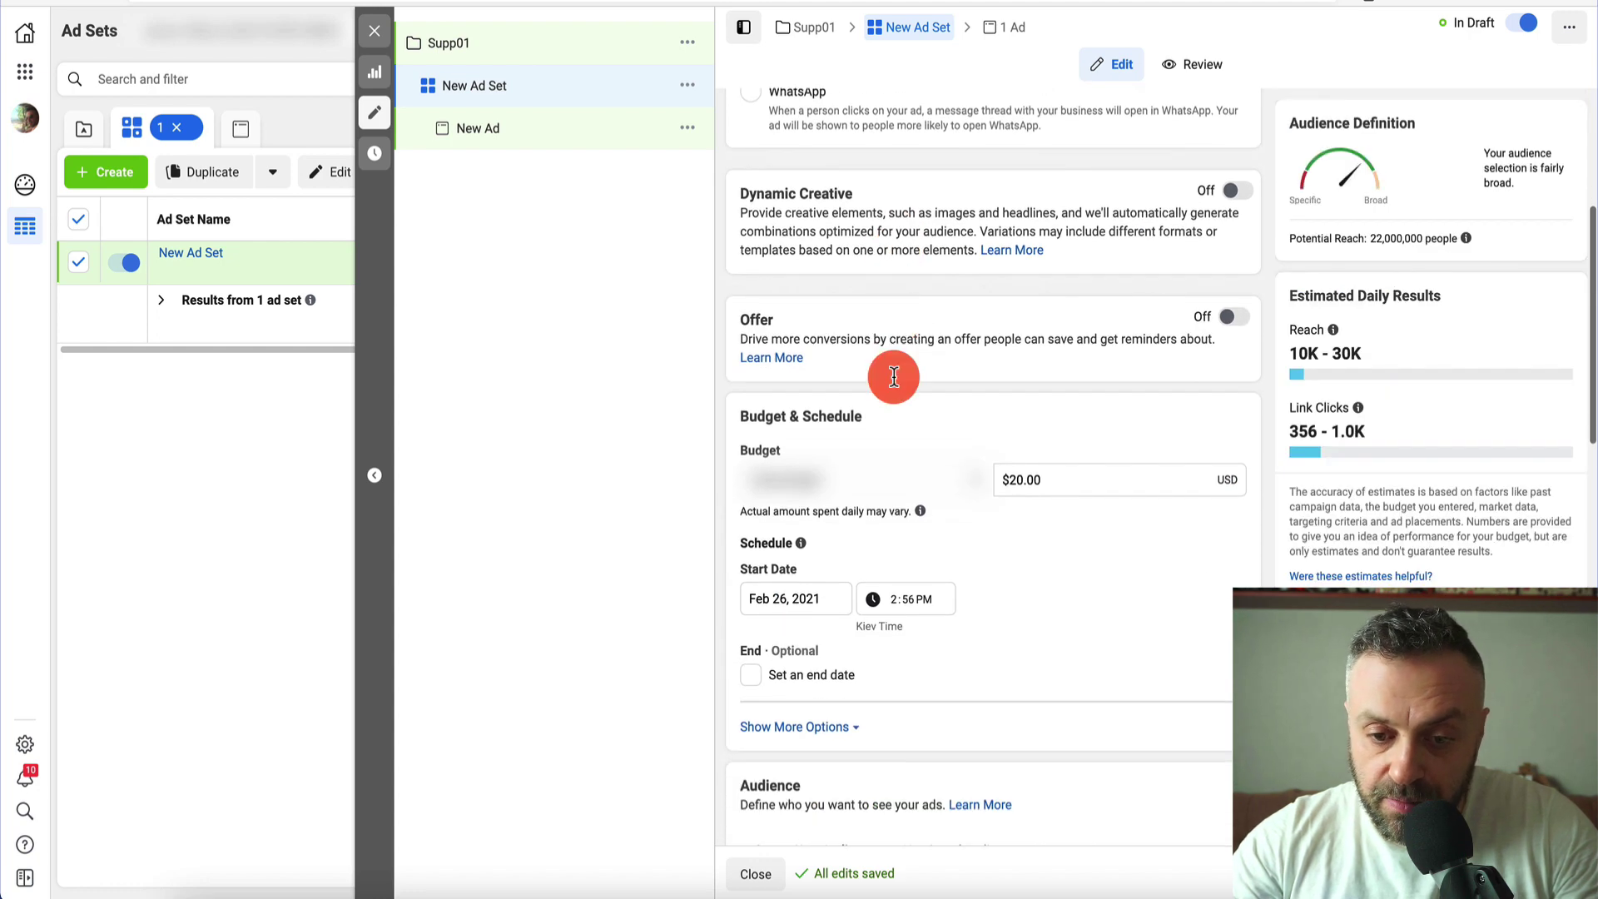
double_click(869, 480)
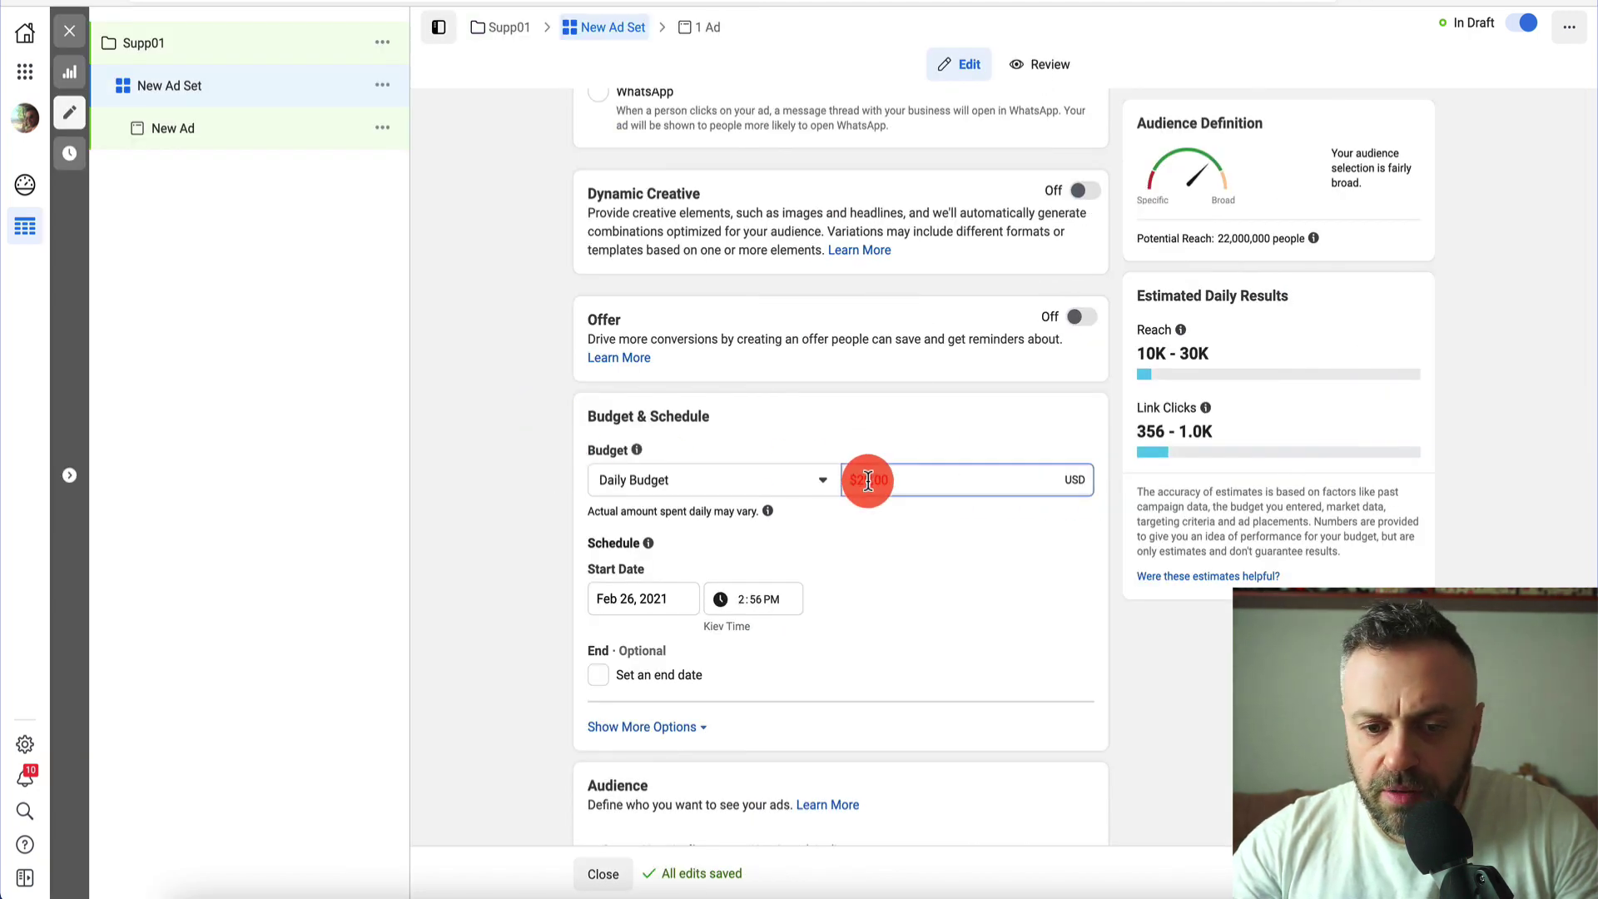
type("10")
left_click(1010, 638)
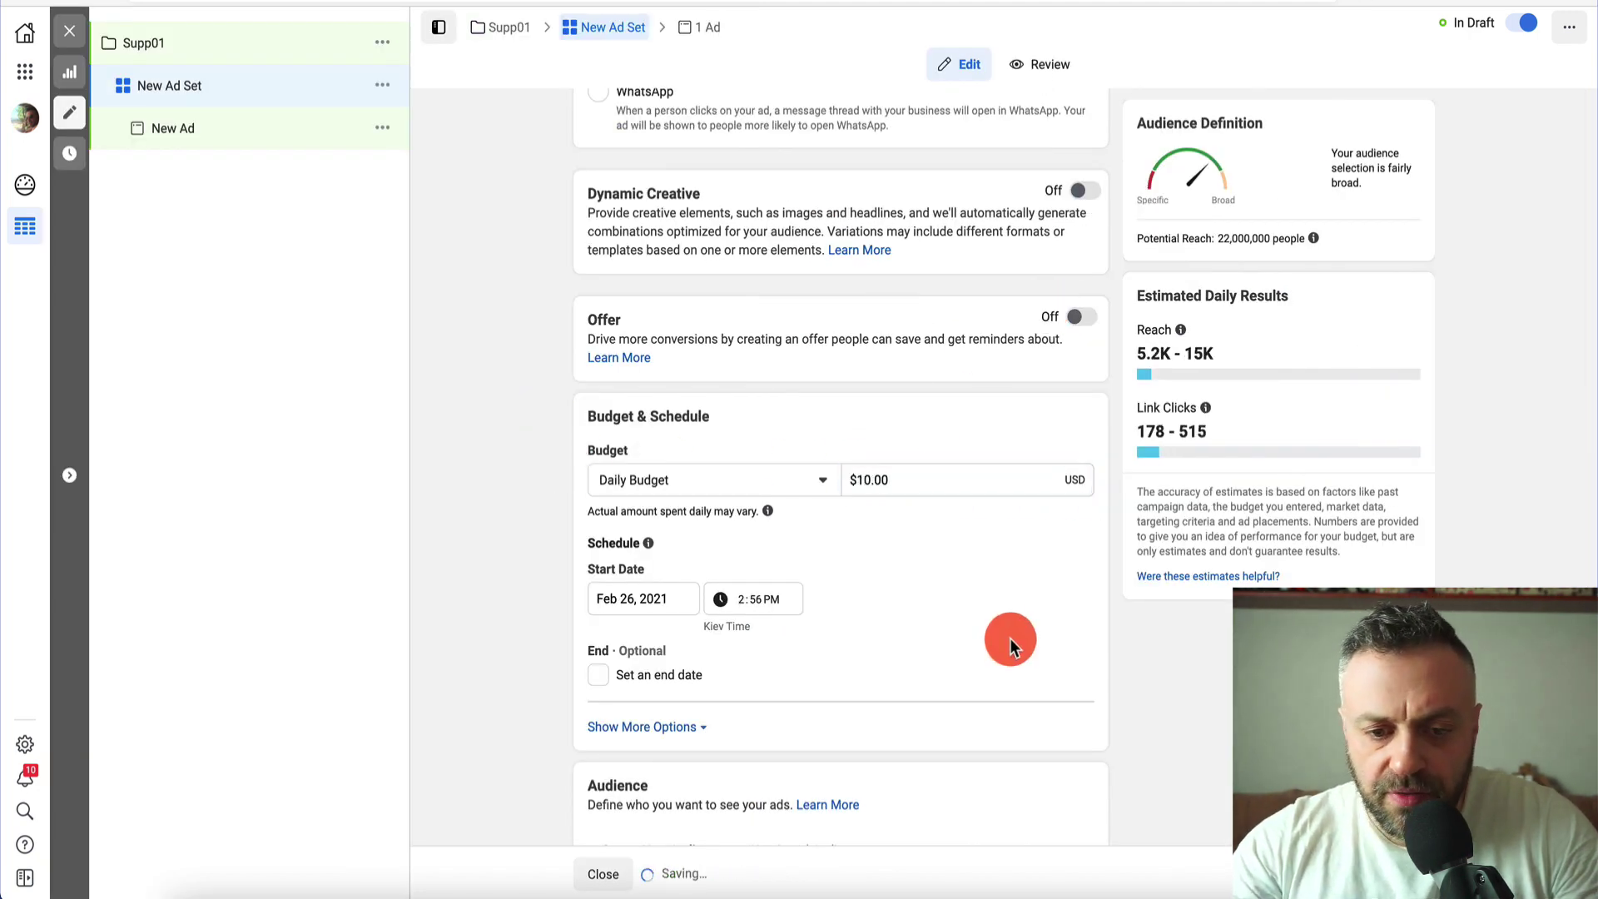
Set the ad set's start date to February 27, 2021.
left_click(663, 600)
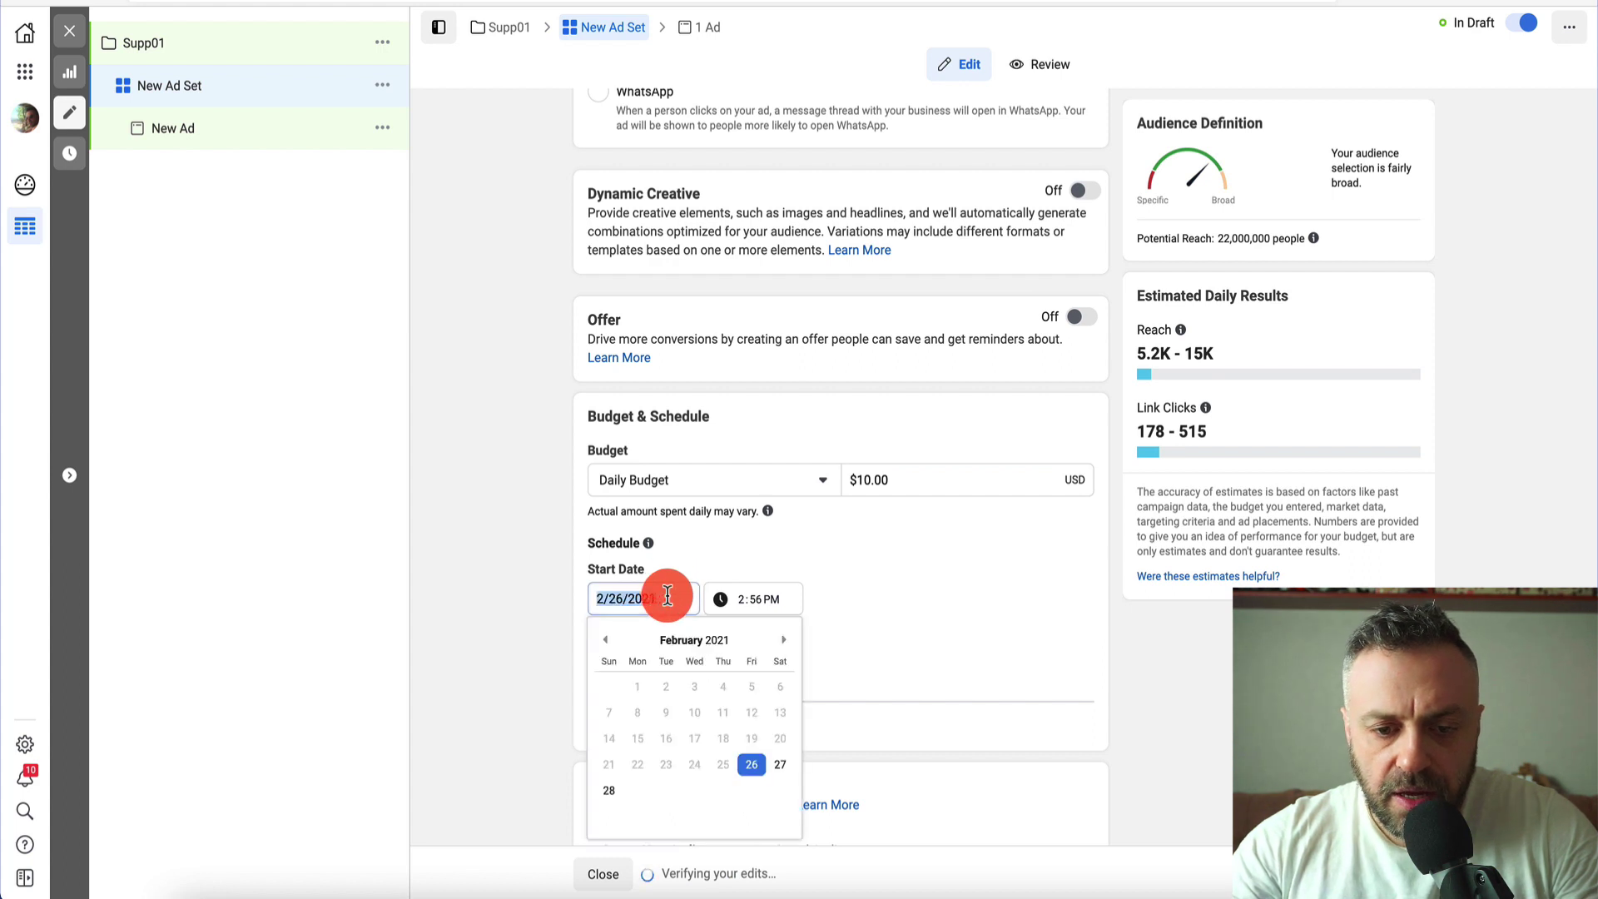
left_click(781, 765)
left_click(744, 600)
Set the minimum age of the ad set's audience to 25.
scroll(739, 362, "down", 8)
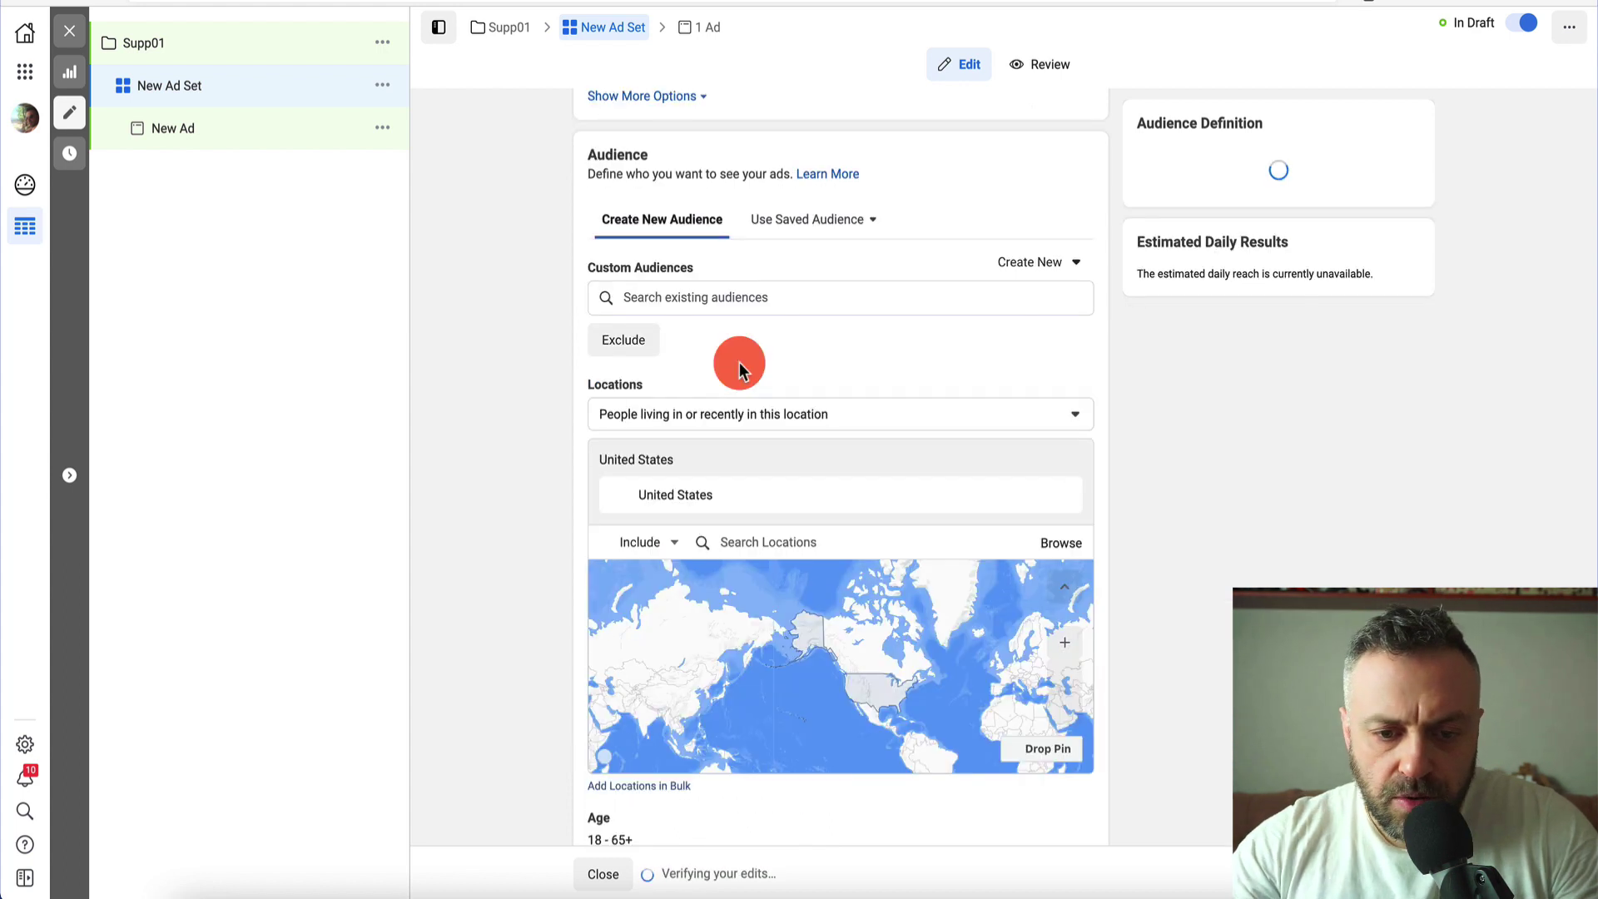
scroll(739, 362, "down", 4)
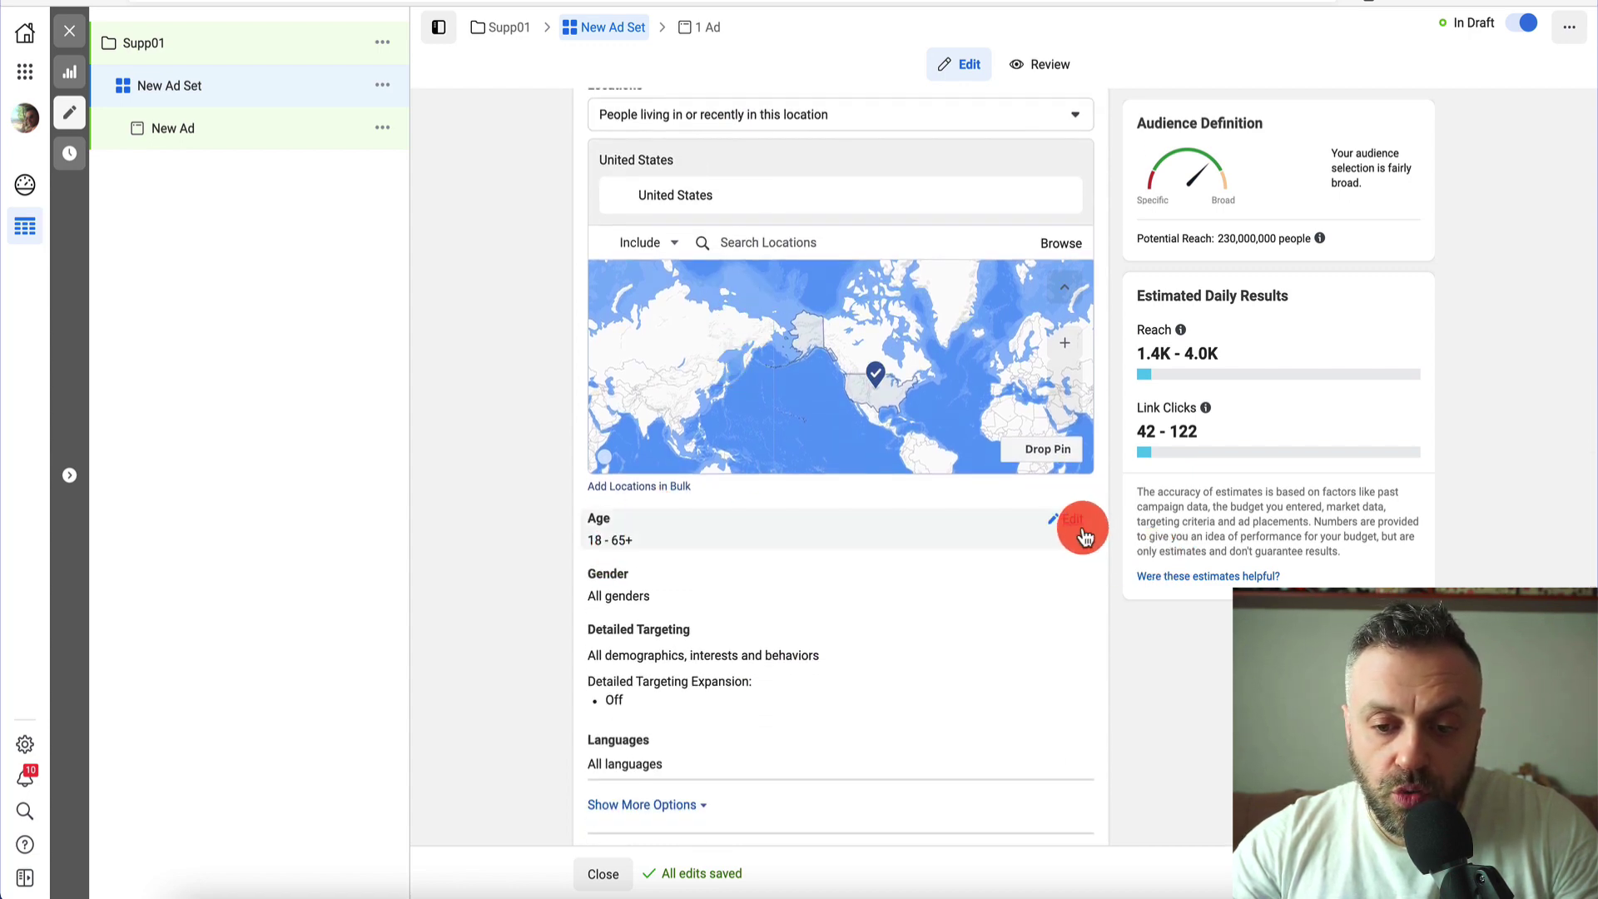
left_click(1082, 533)
left_click(628, 546)
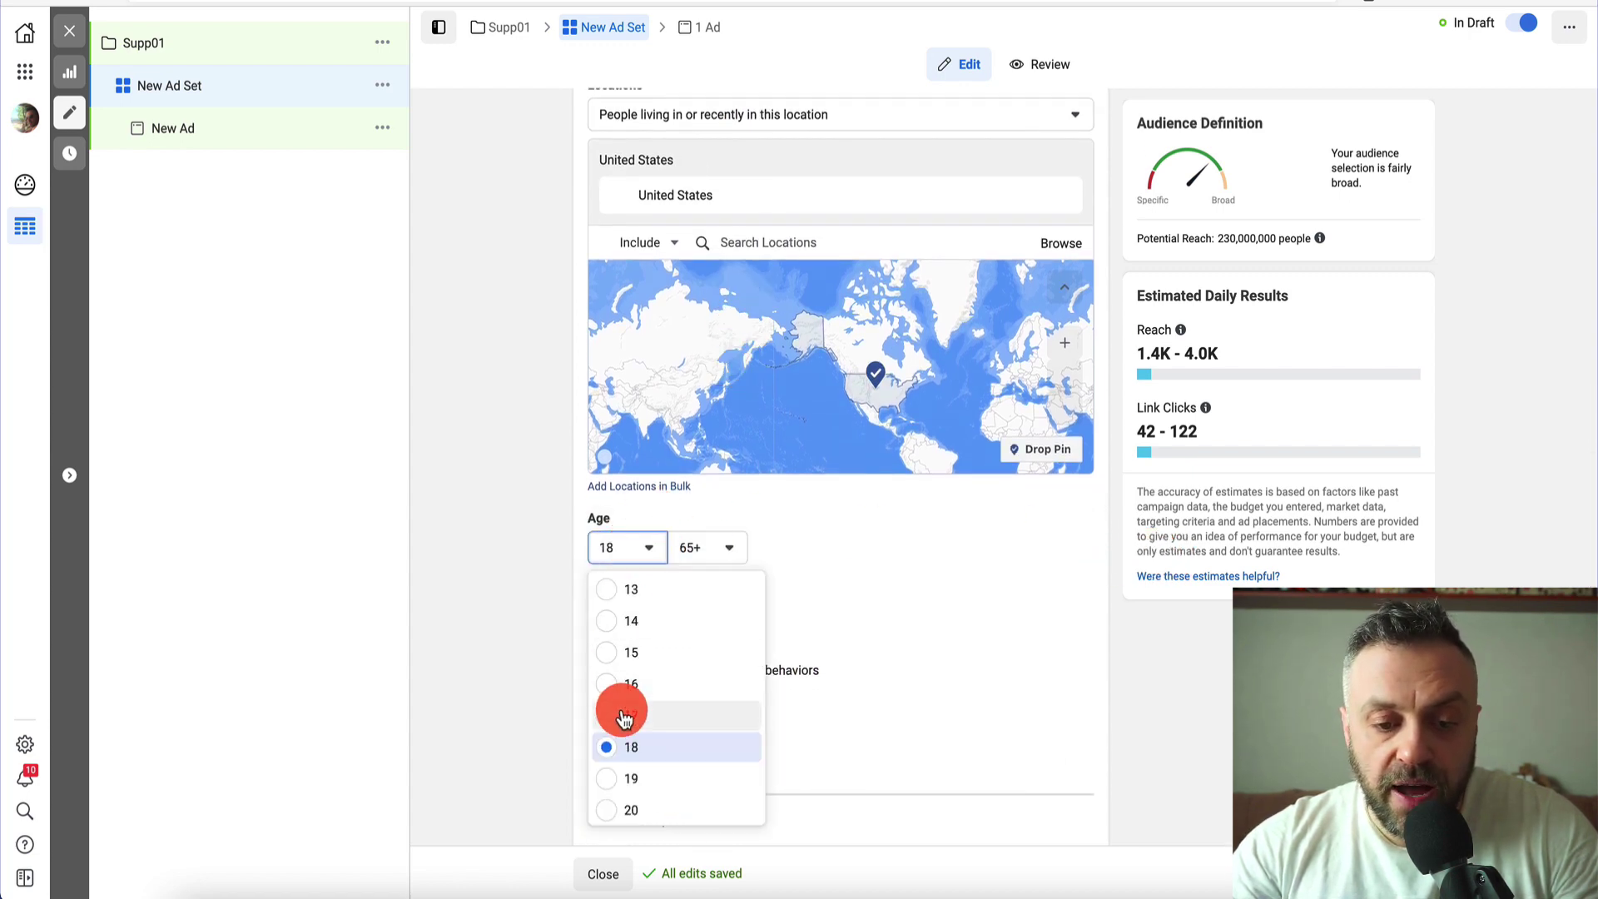
scroll(626, 718, "down", 3)
left_click(614, 760)
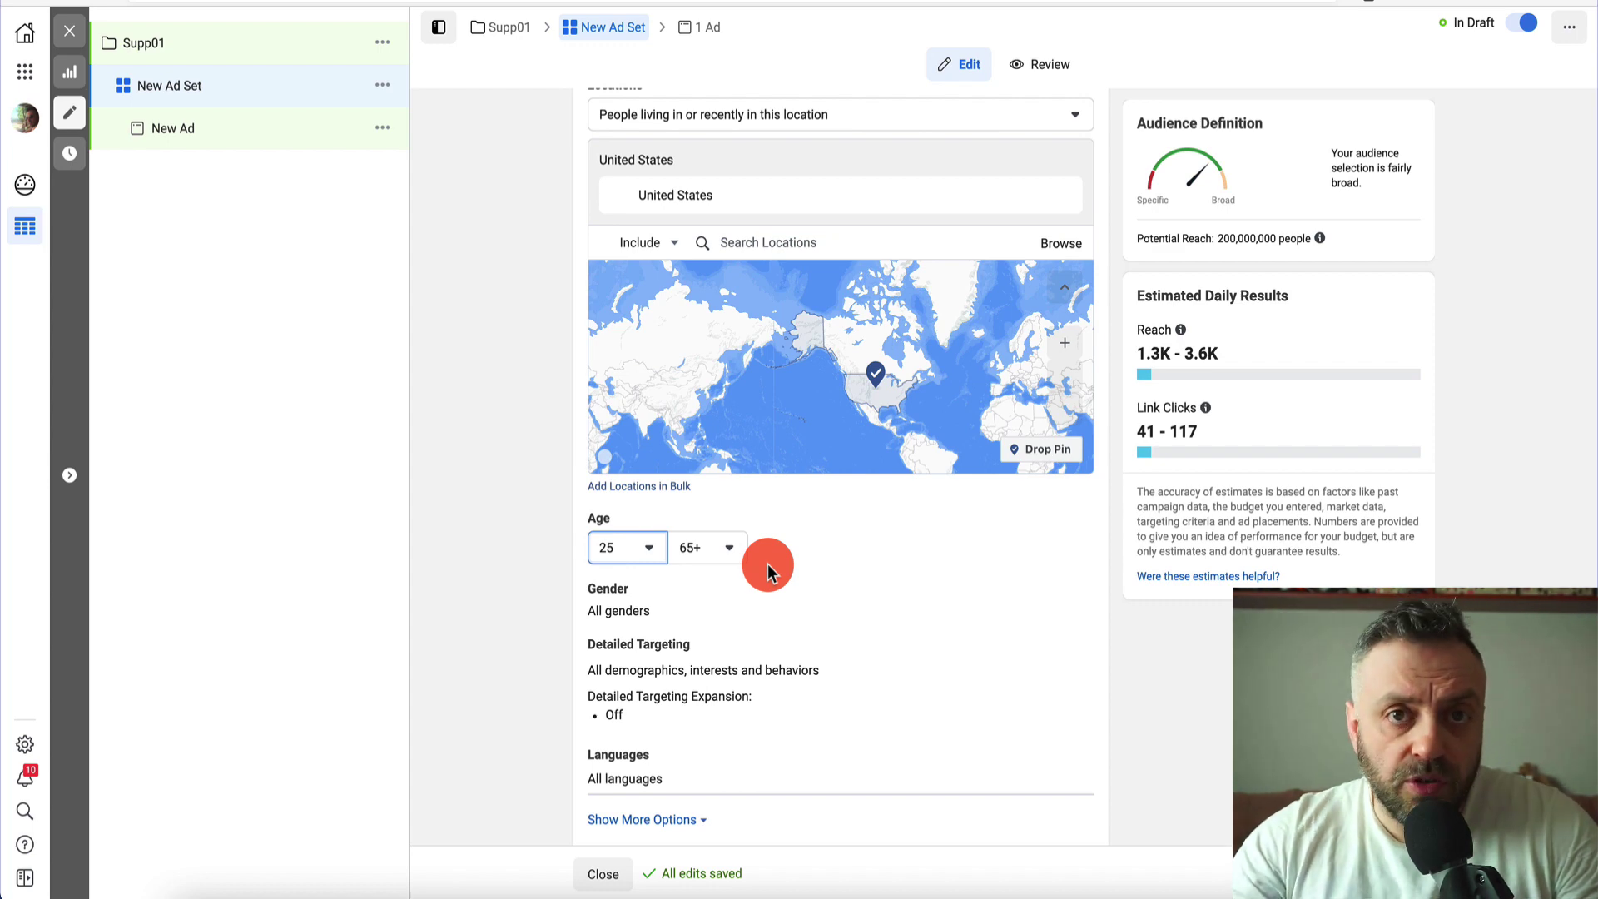
Add the Bodybuilding.com interest to the audience's detailed targeting.
scroll(692, 601, "down", 1)
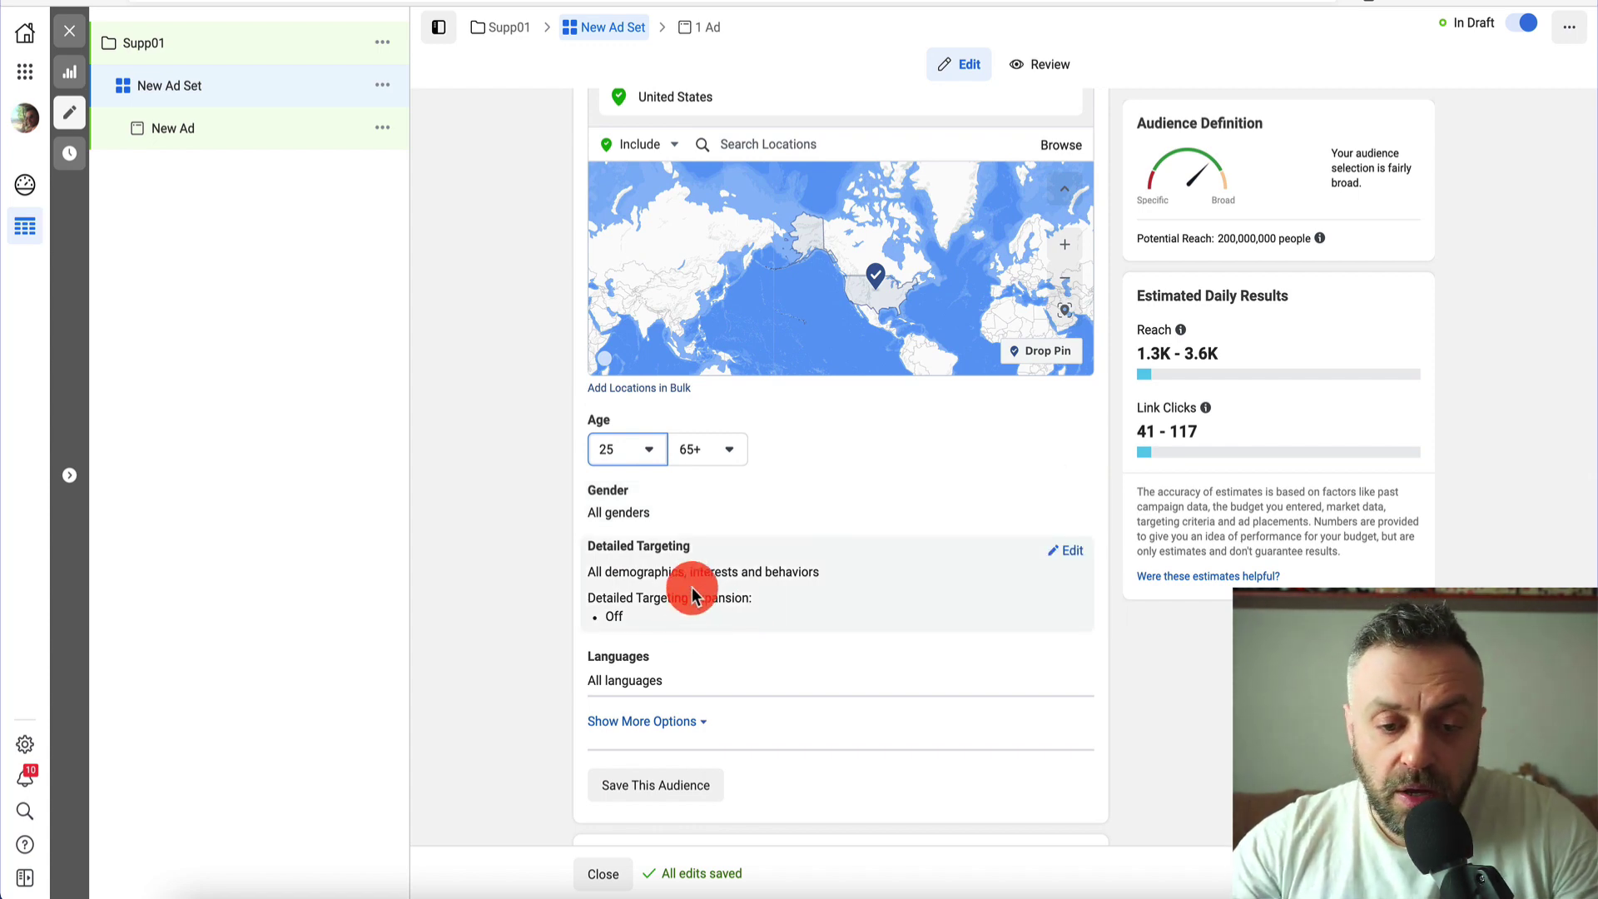
left_click(1071, 552)
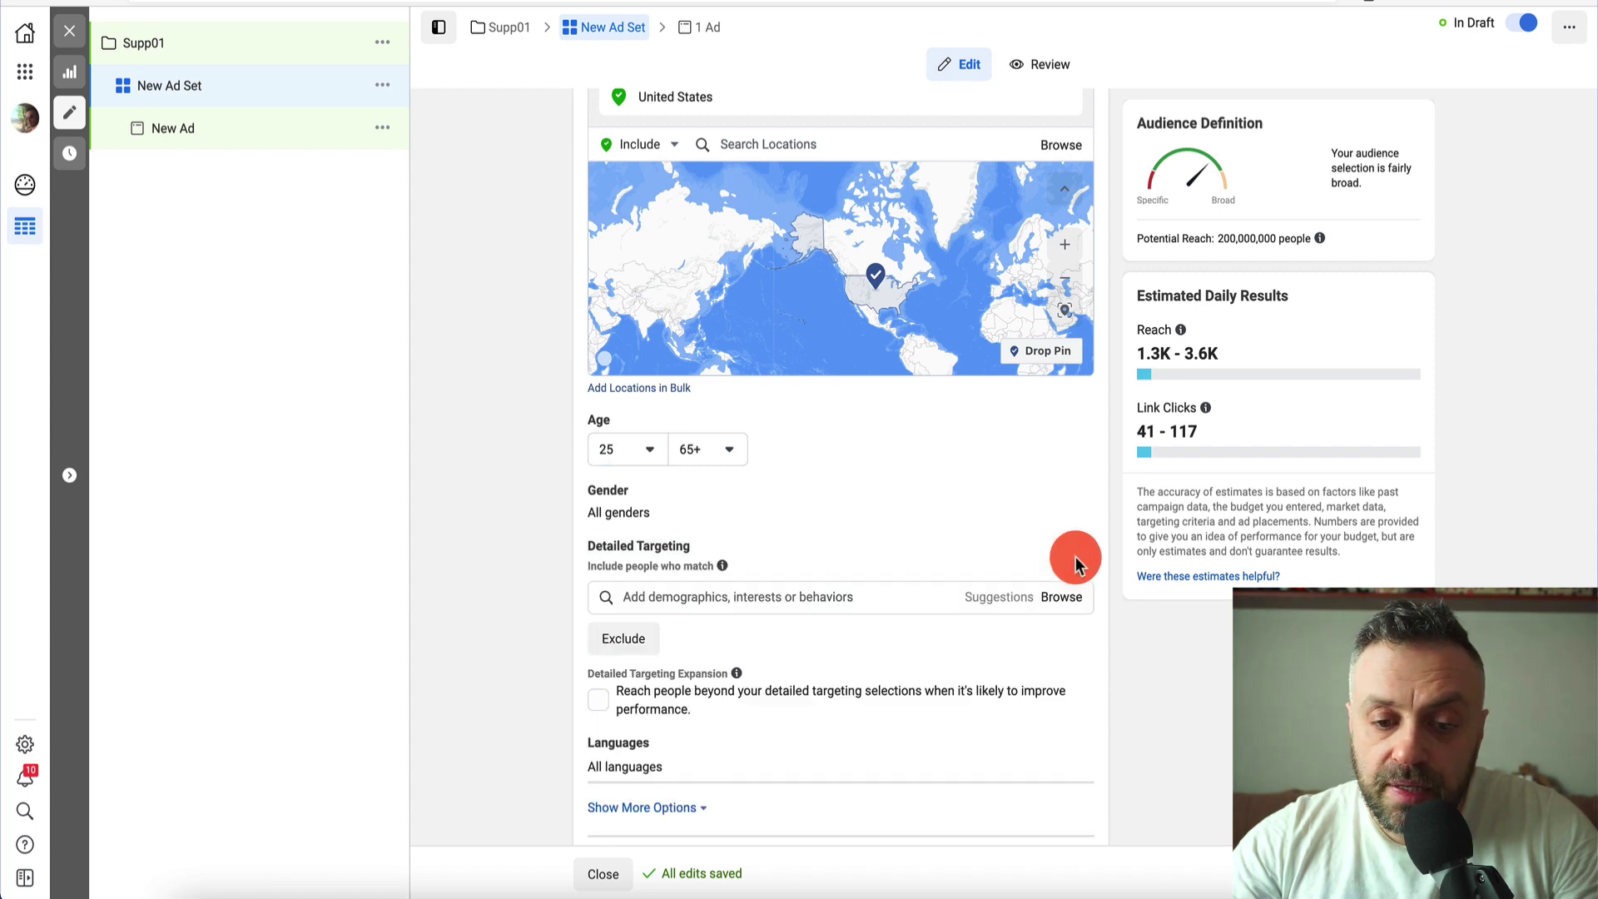
scroll(783, 591, "down", 3)
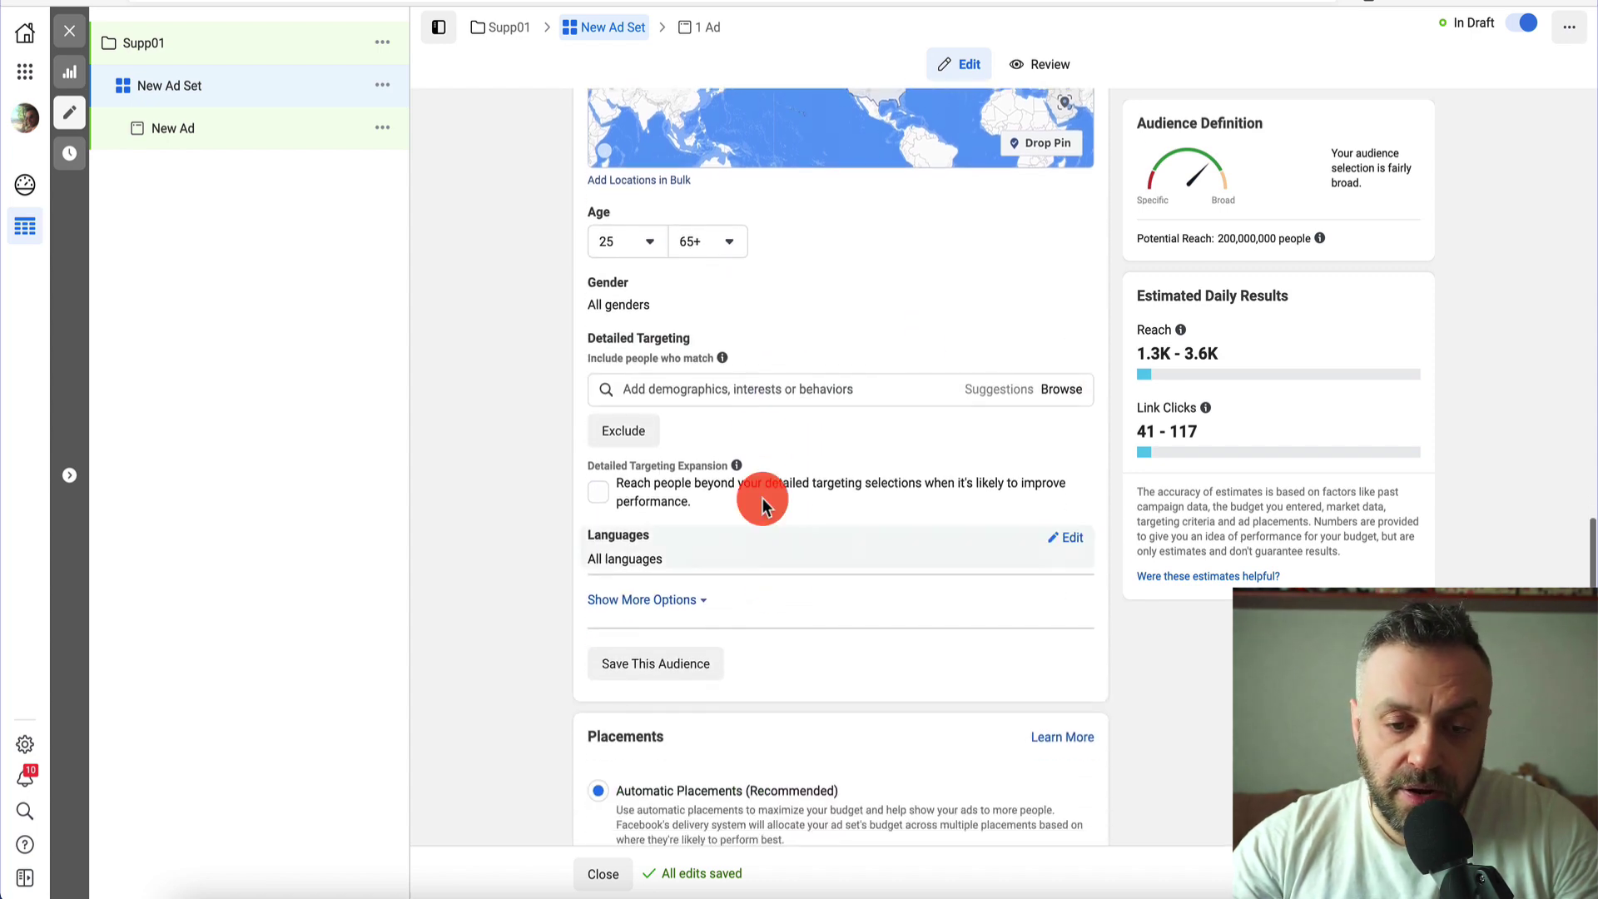
left_click(769, 389)
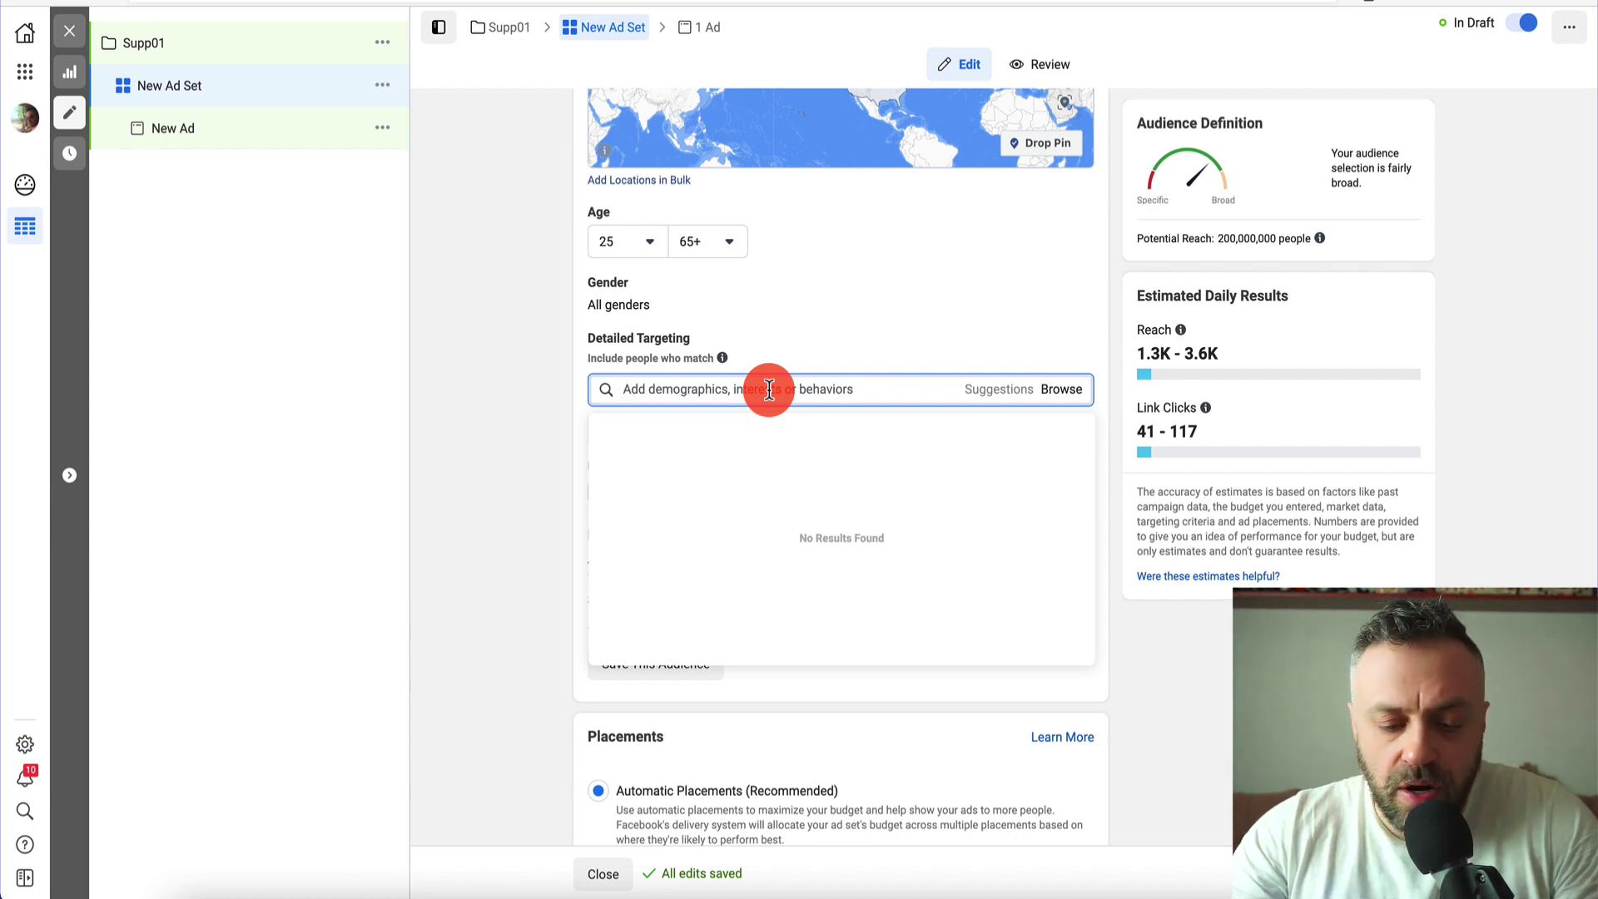
type("bodybuildi")
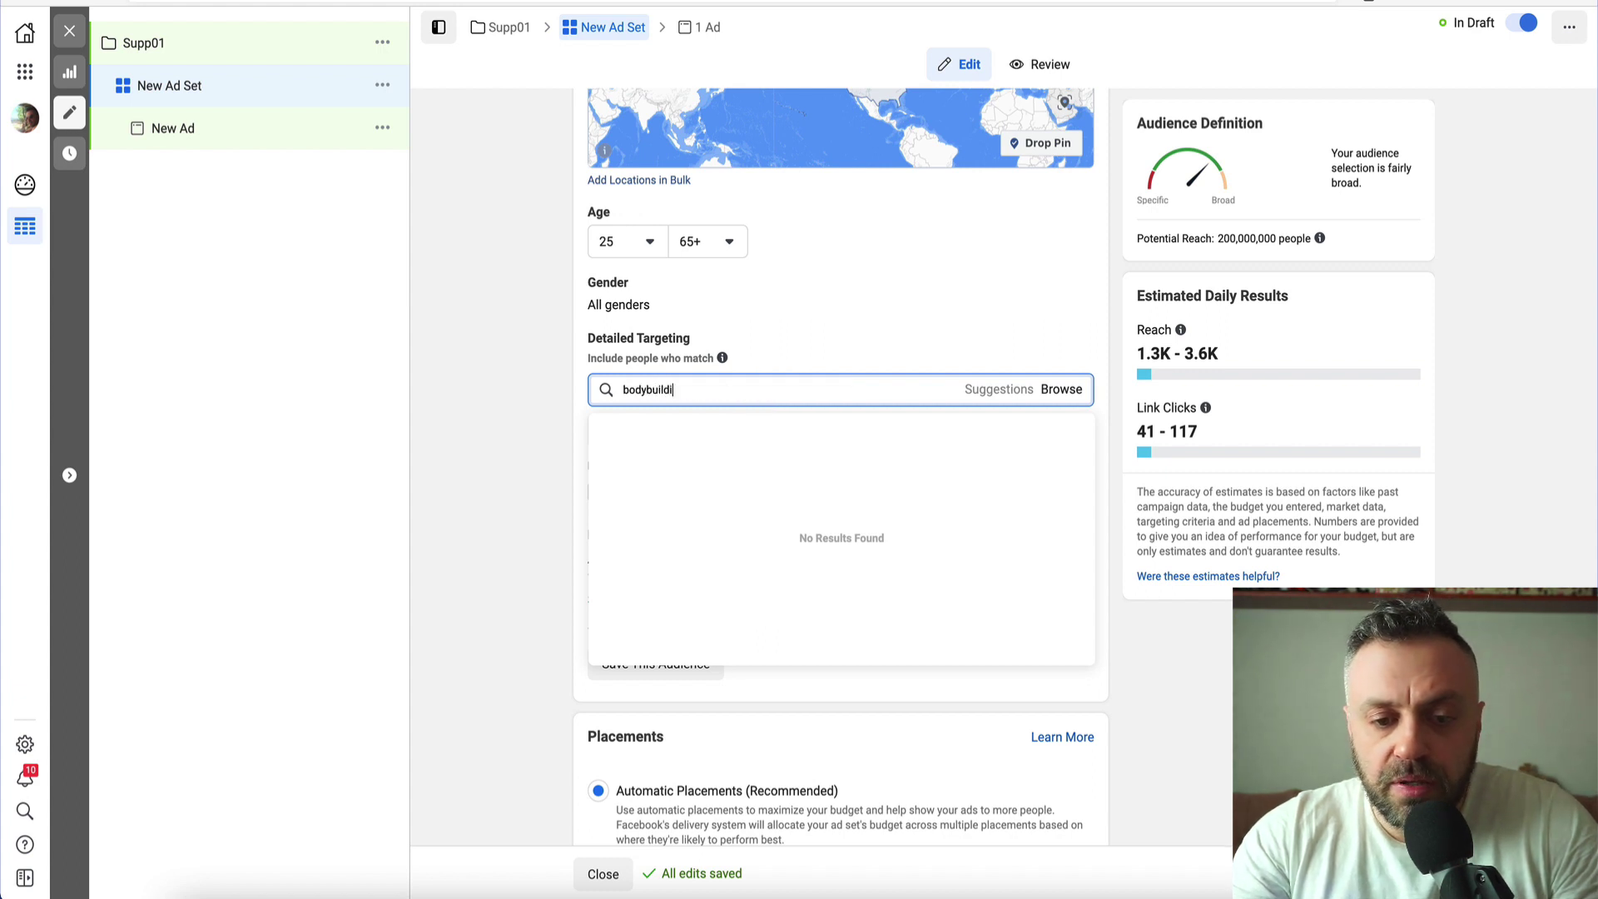
type("ng.com")
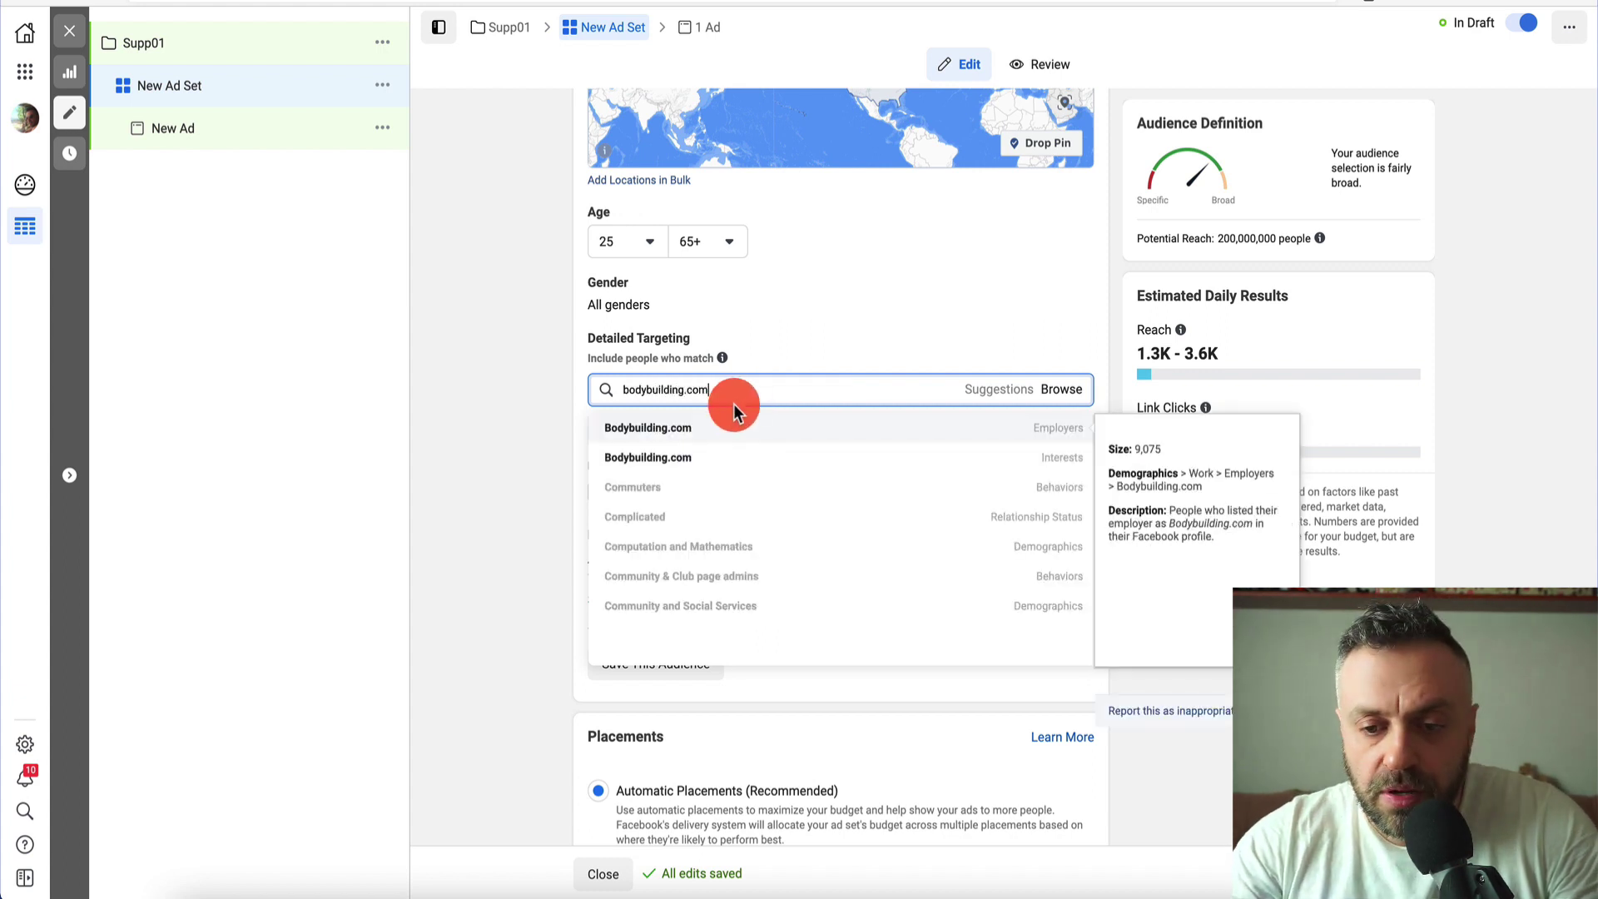
left_click(719, 465)
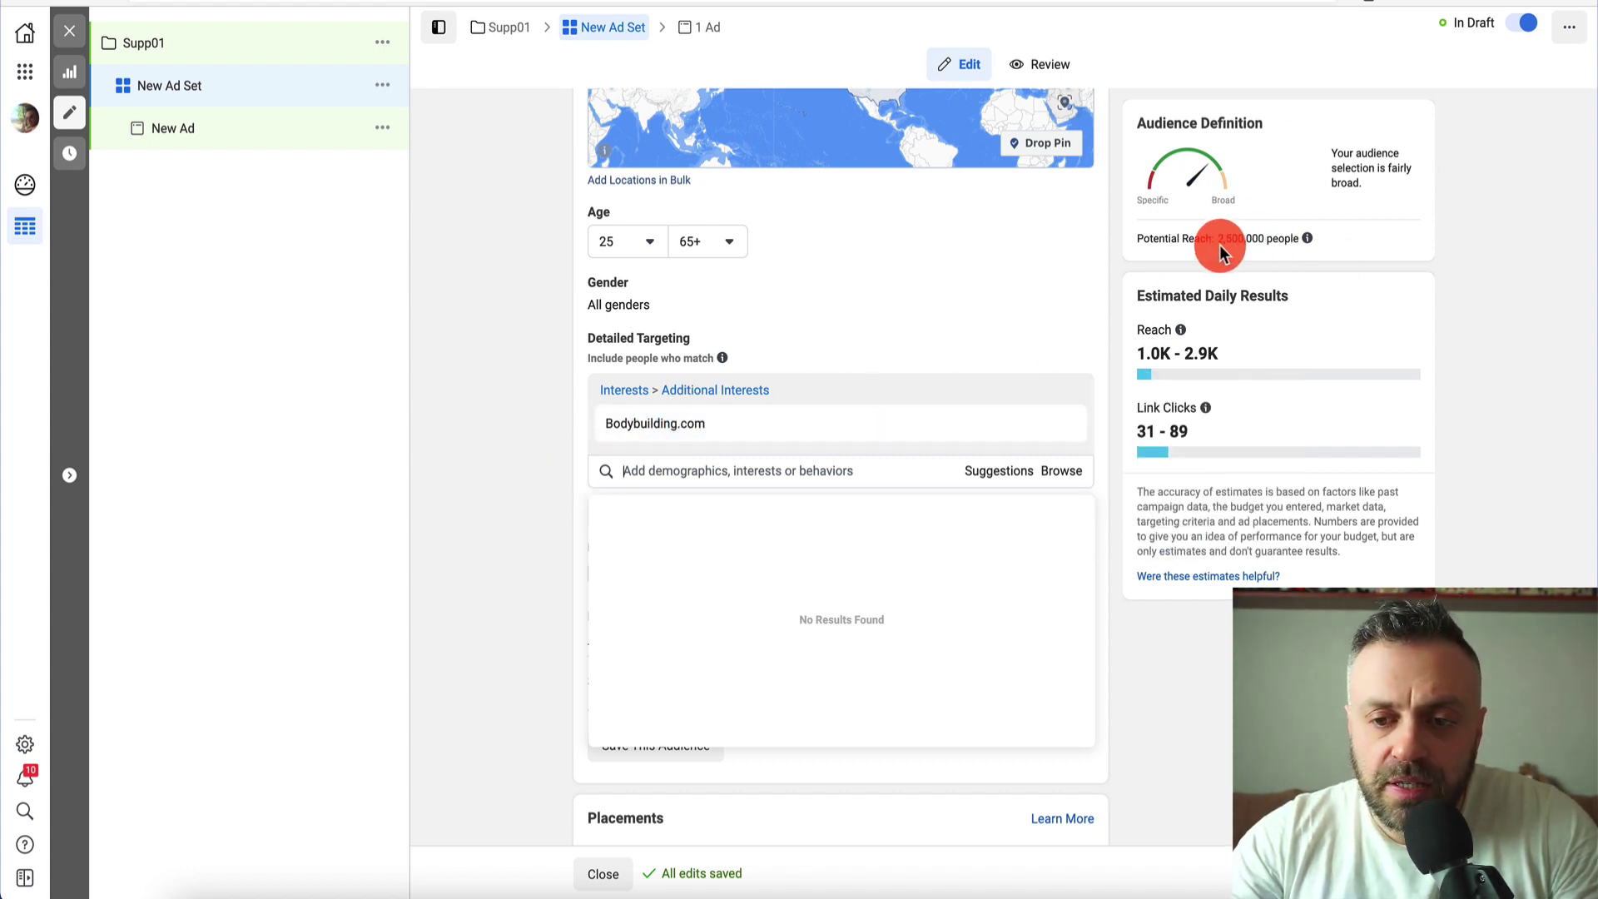
Add the suggested interest GNC (store) to the audience's detailed targeting.
left_click(1000, 472)
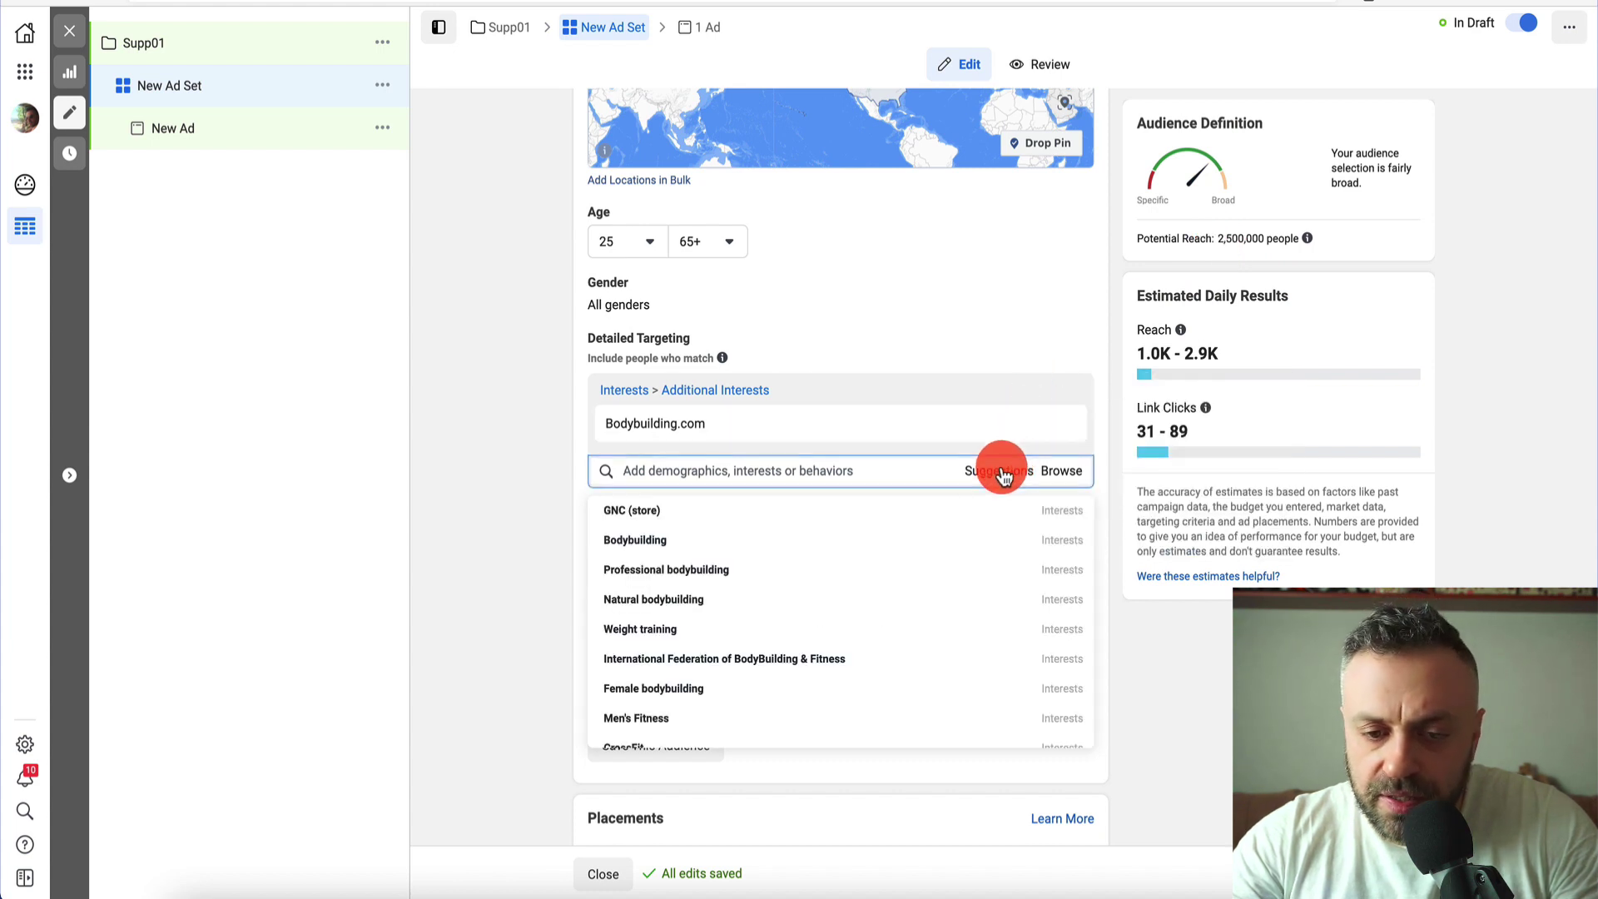
mouse_move(804, 523)
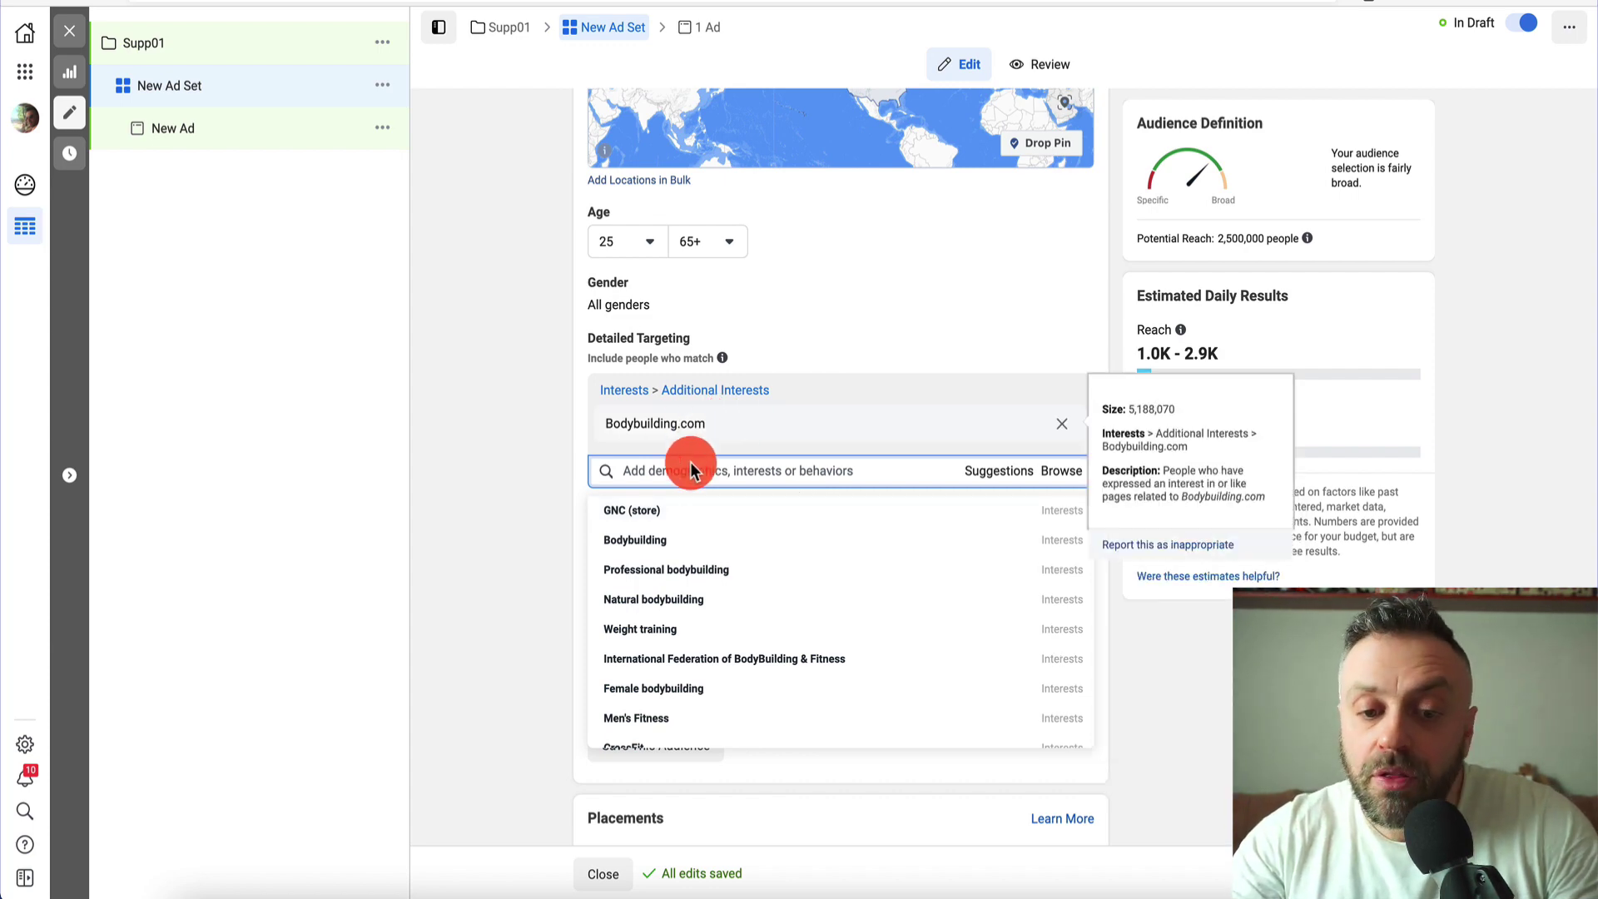
left_click(653, 512)
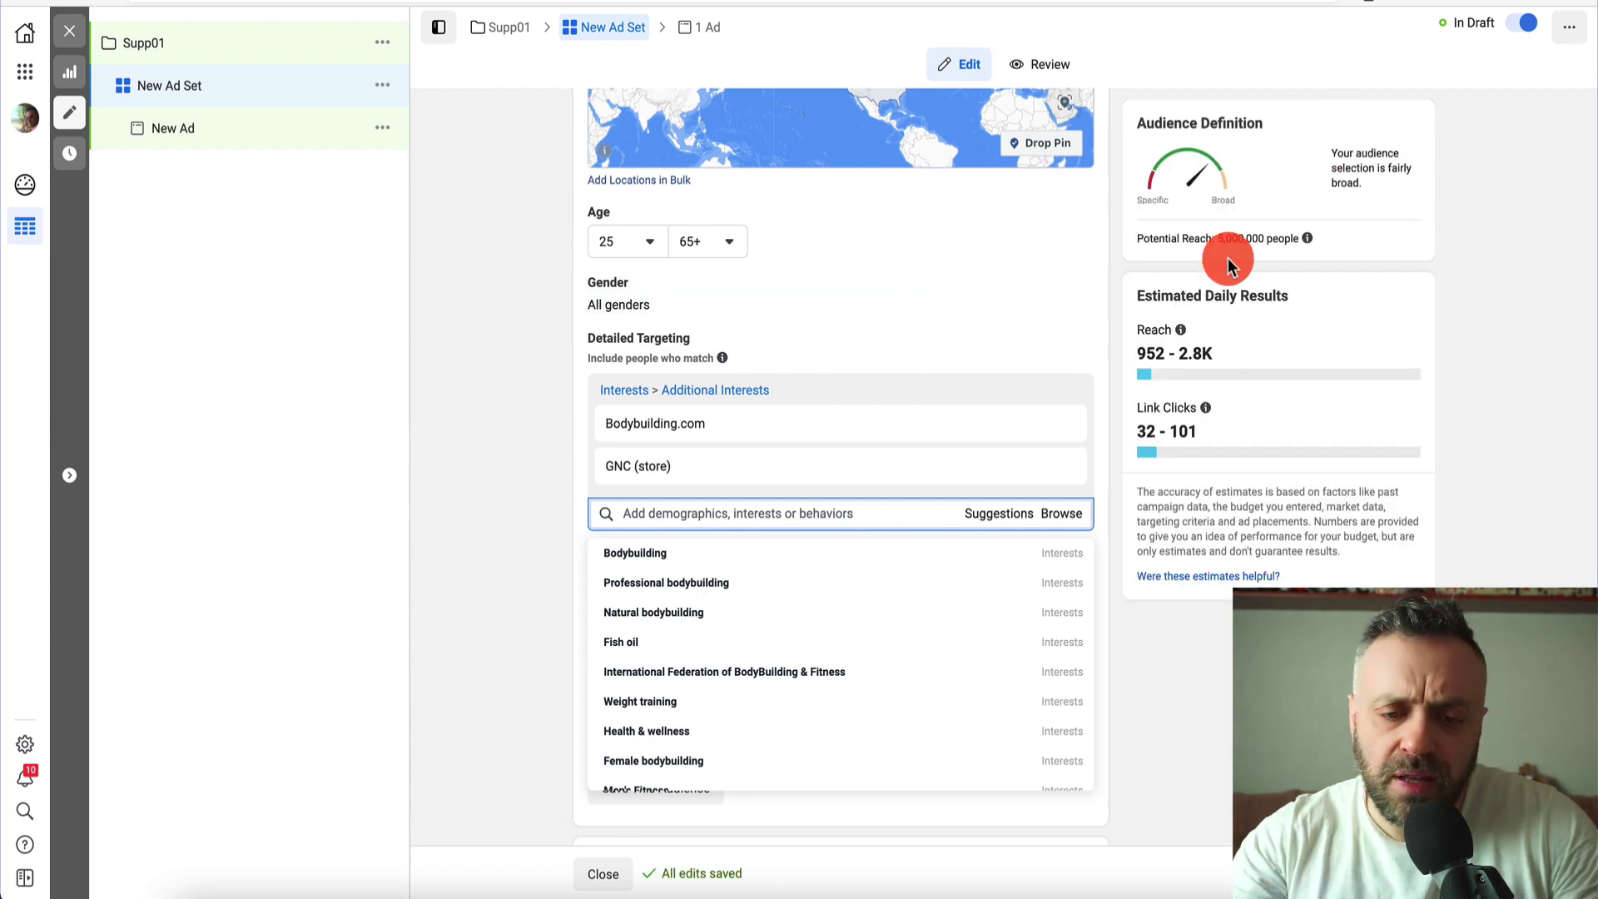
Open the new ad under the ad set and go to its ad creative section.
scroll(581, 477, "down", 7)
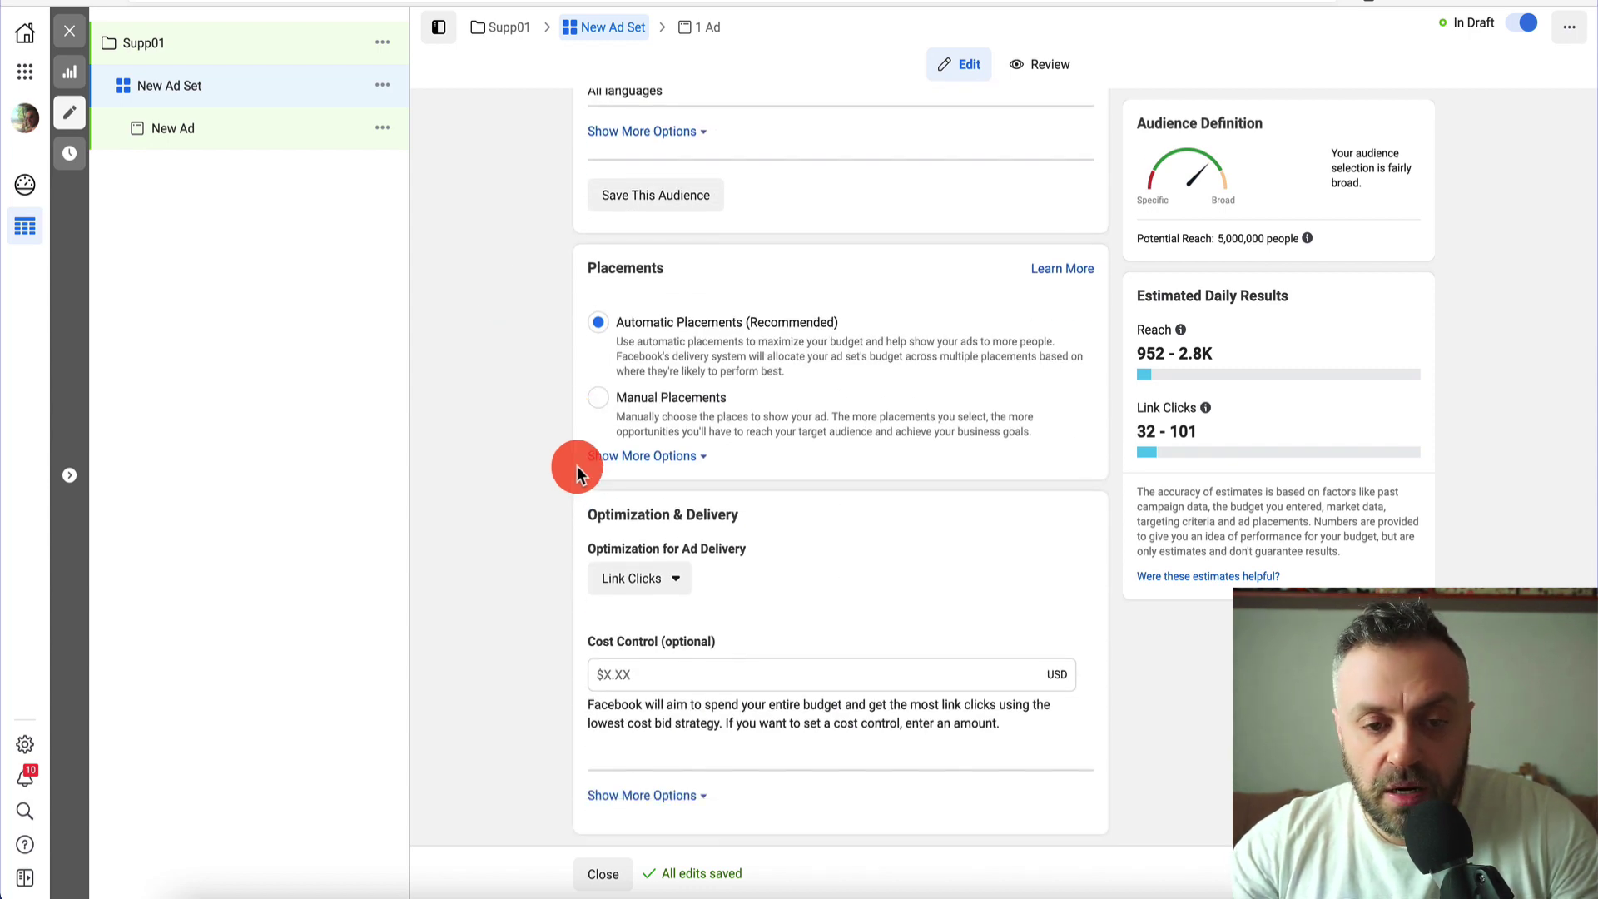
left_click(274, 140)
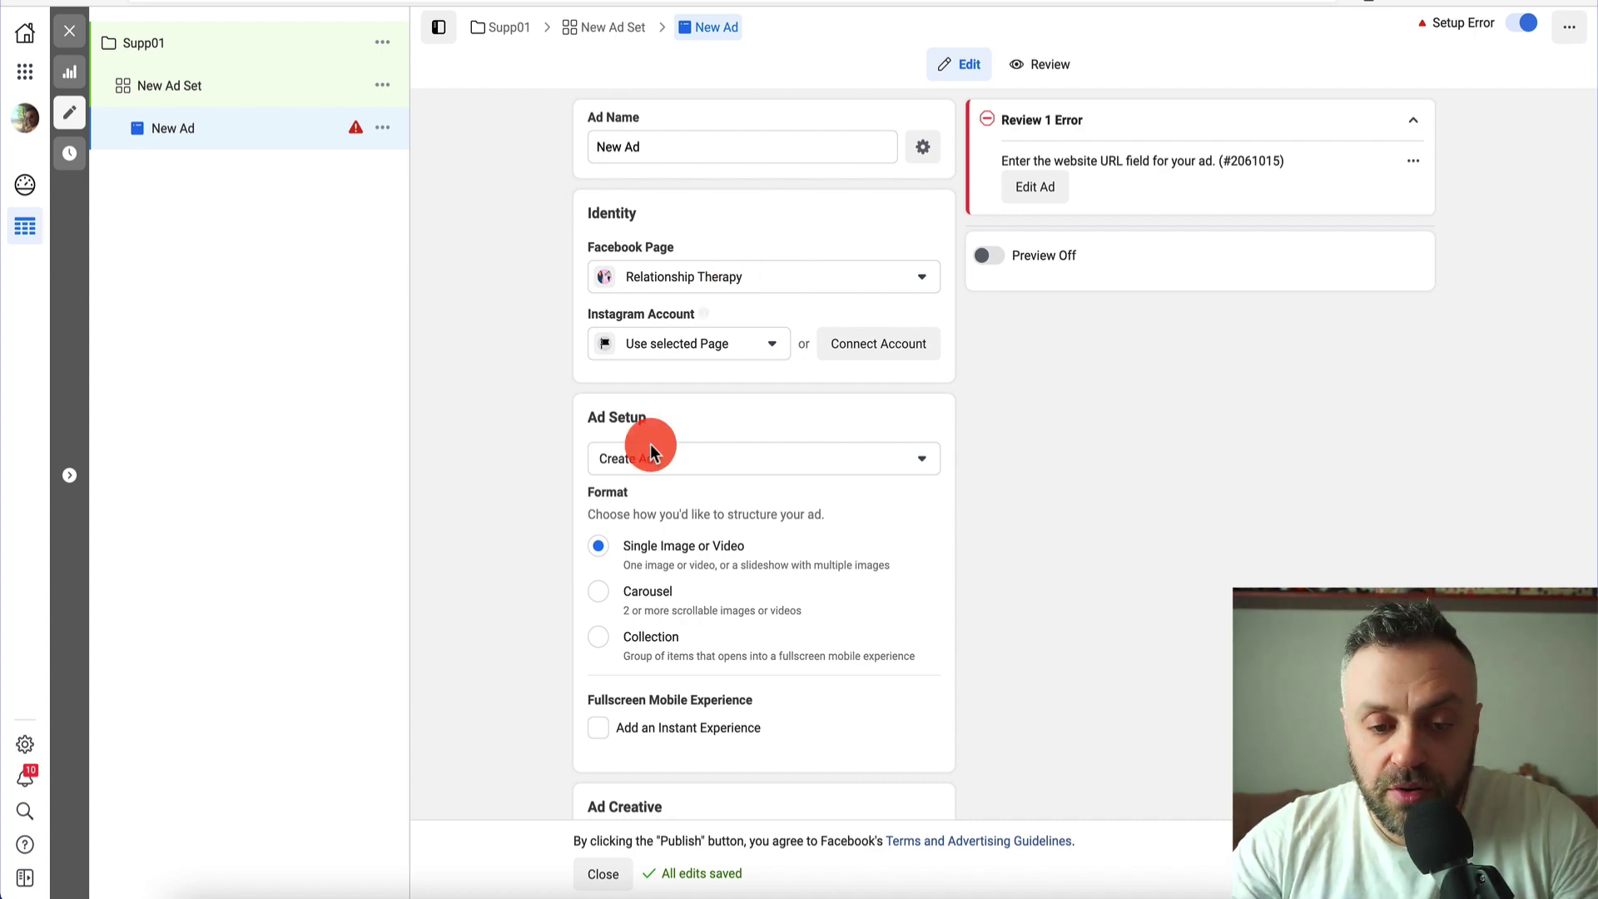
scroll(645, 450, "down", 10)
scroll(678, 387, "up", 7)
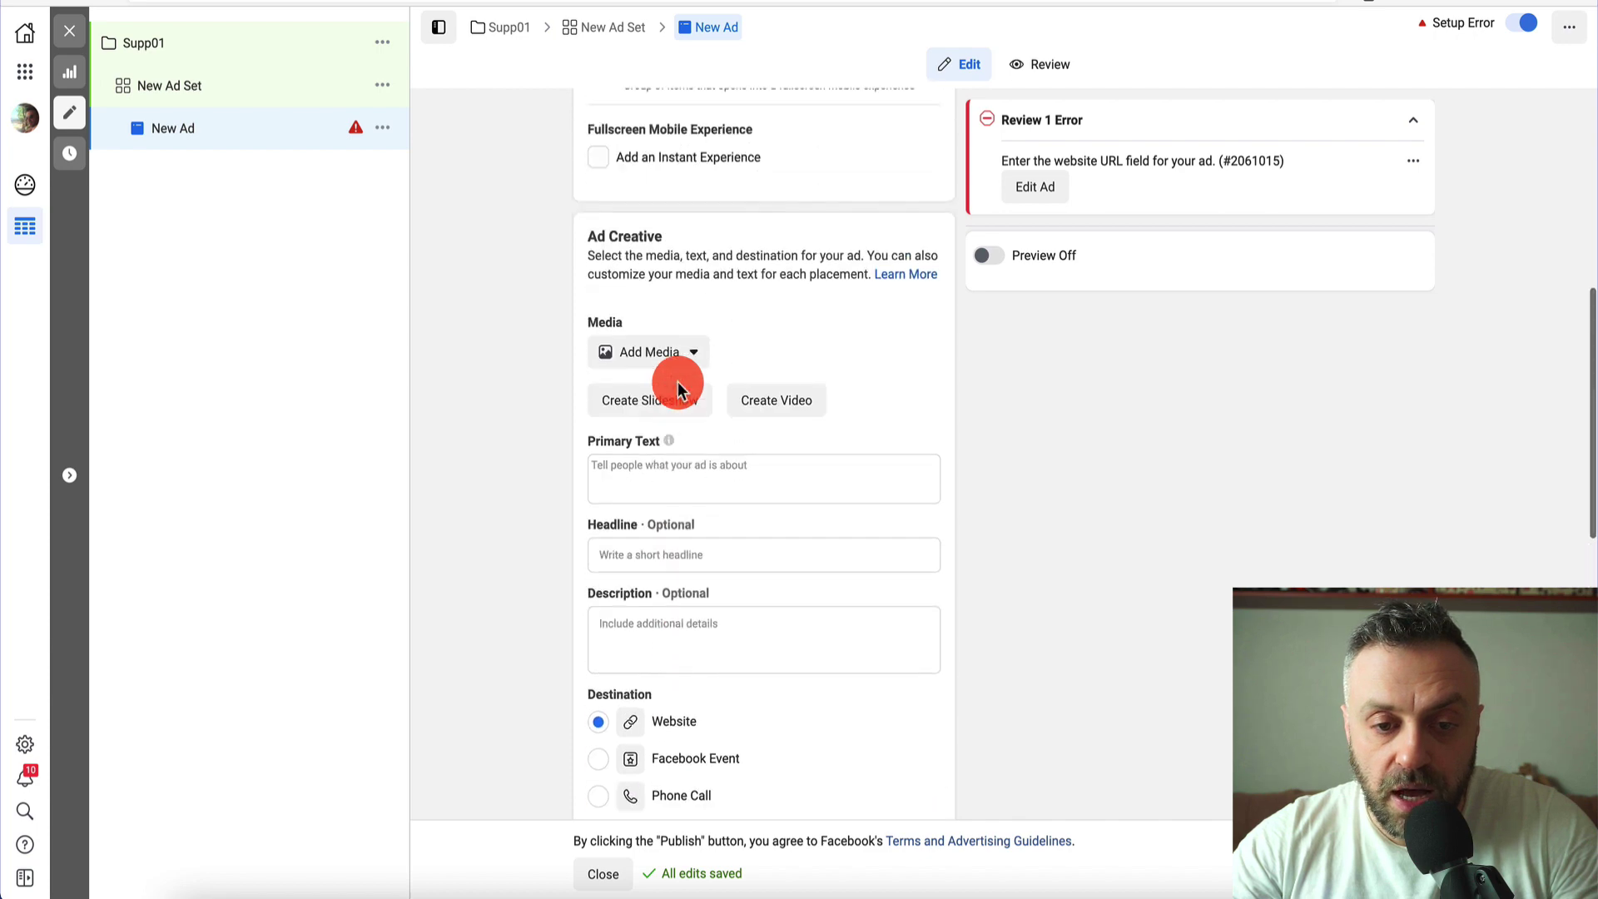
scroll(677, 382, "down", 3)
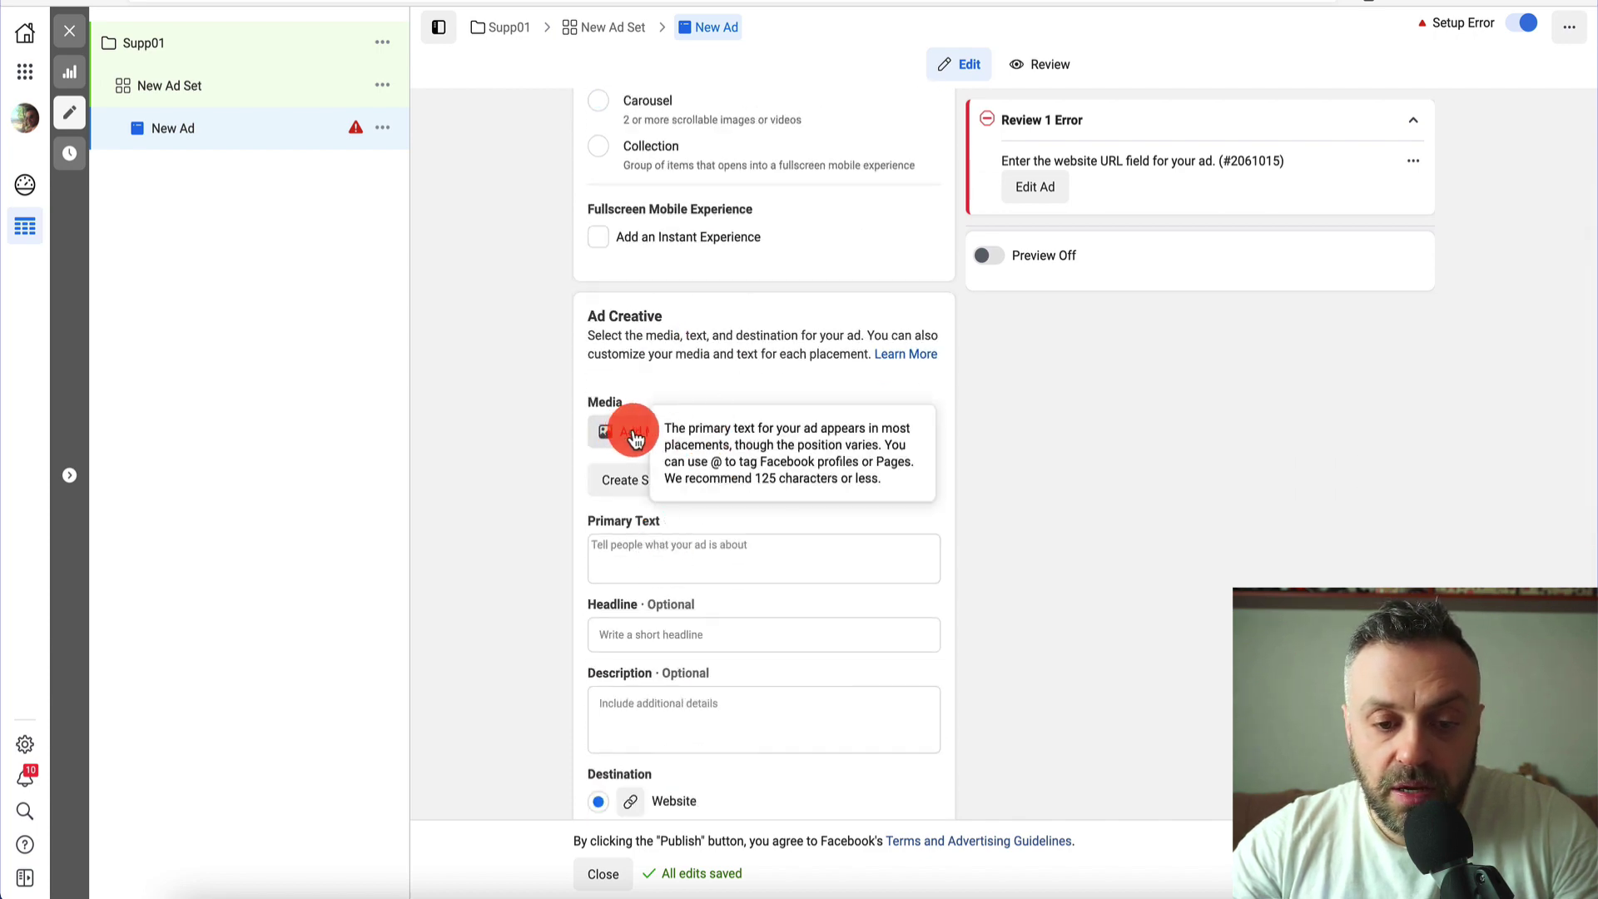
Search the stock photos for "fitness" and use the running woman on a yellow background as the ad's image.
left_click(661, 431)
left_click(654, 479)
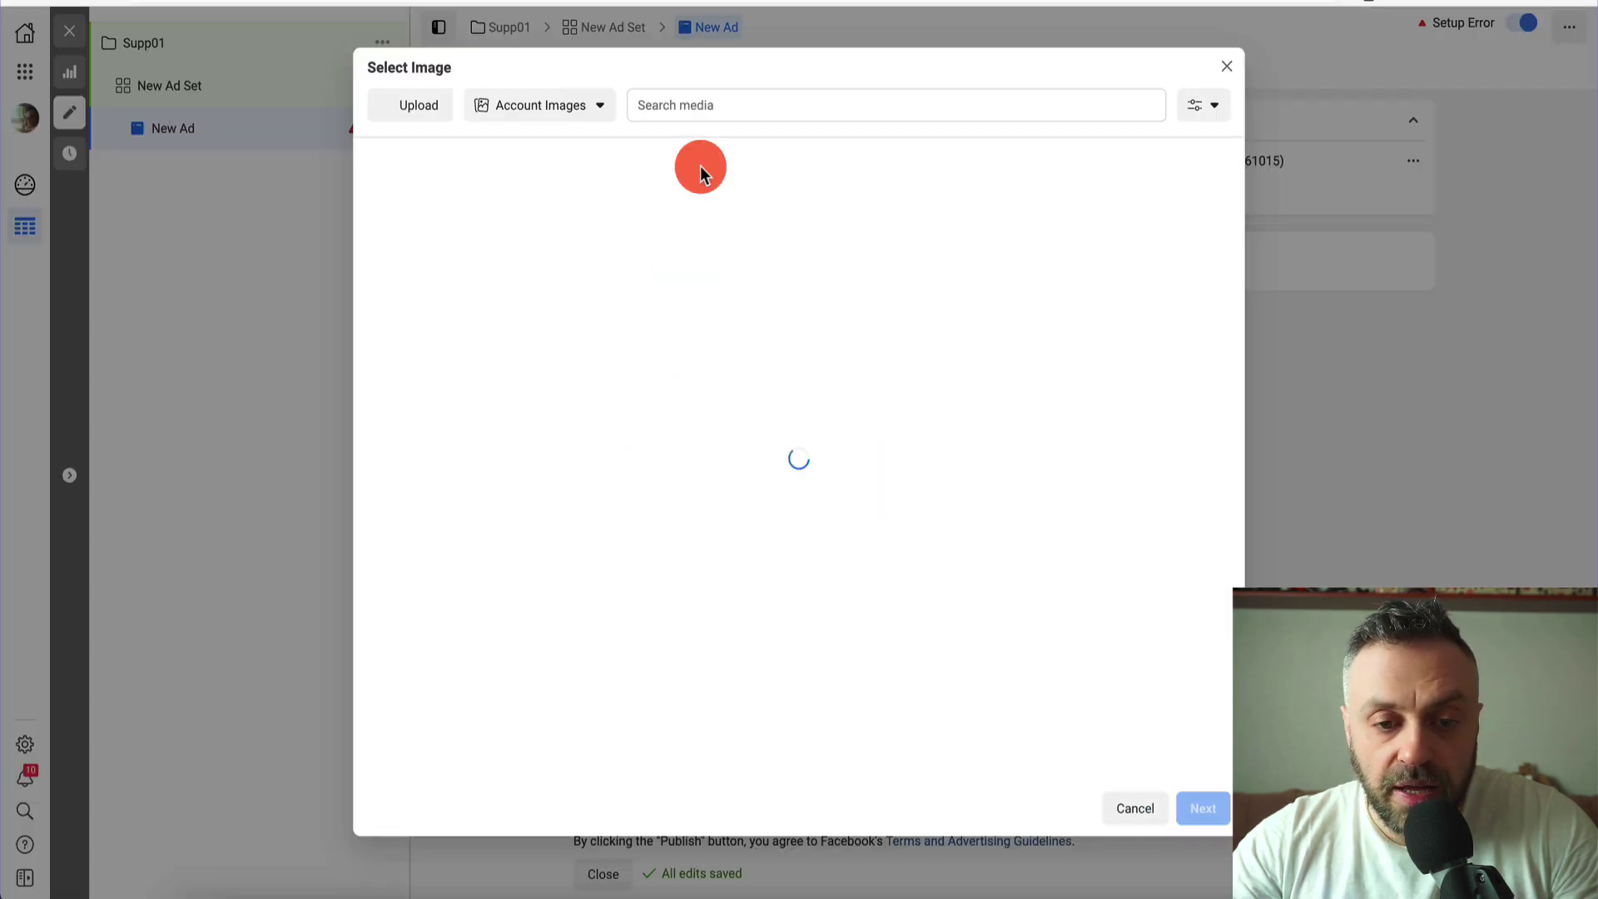
left_click(510, 104)
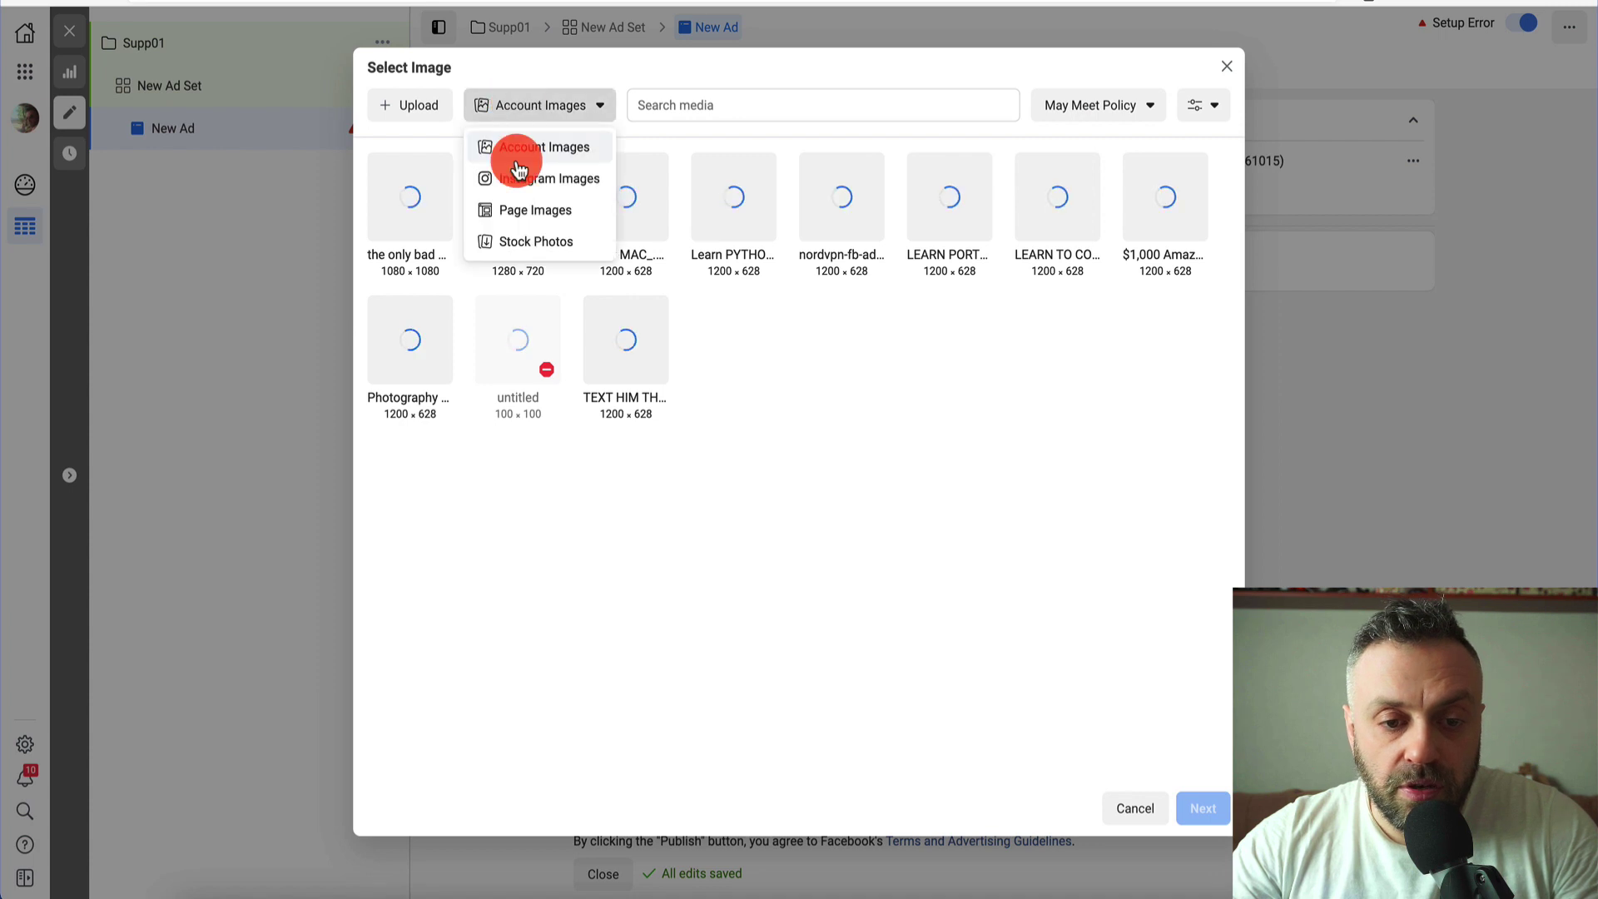
left_click(530, 239)
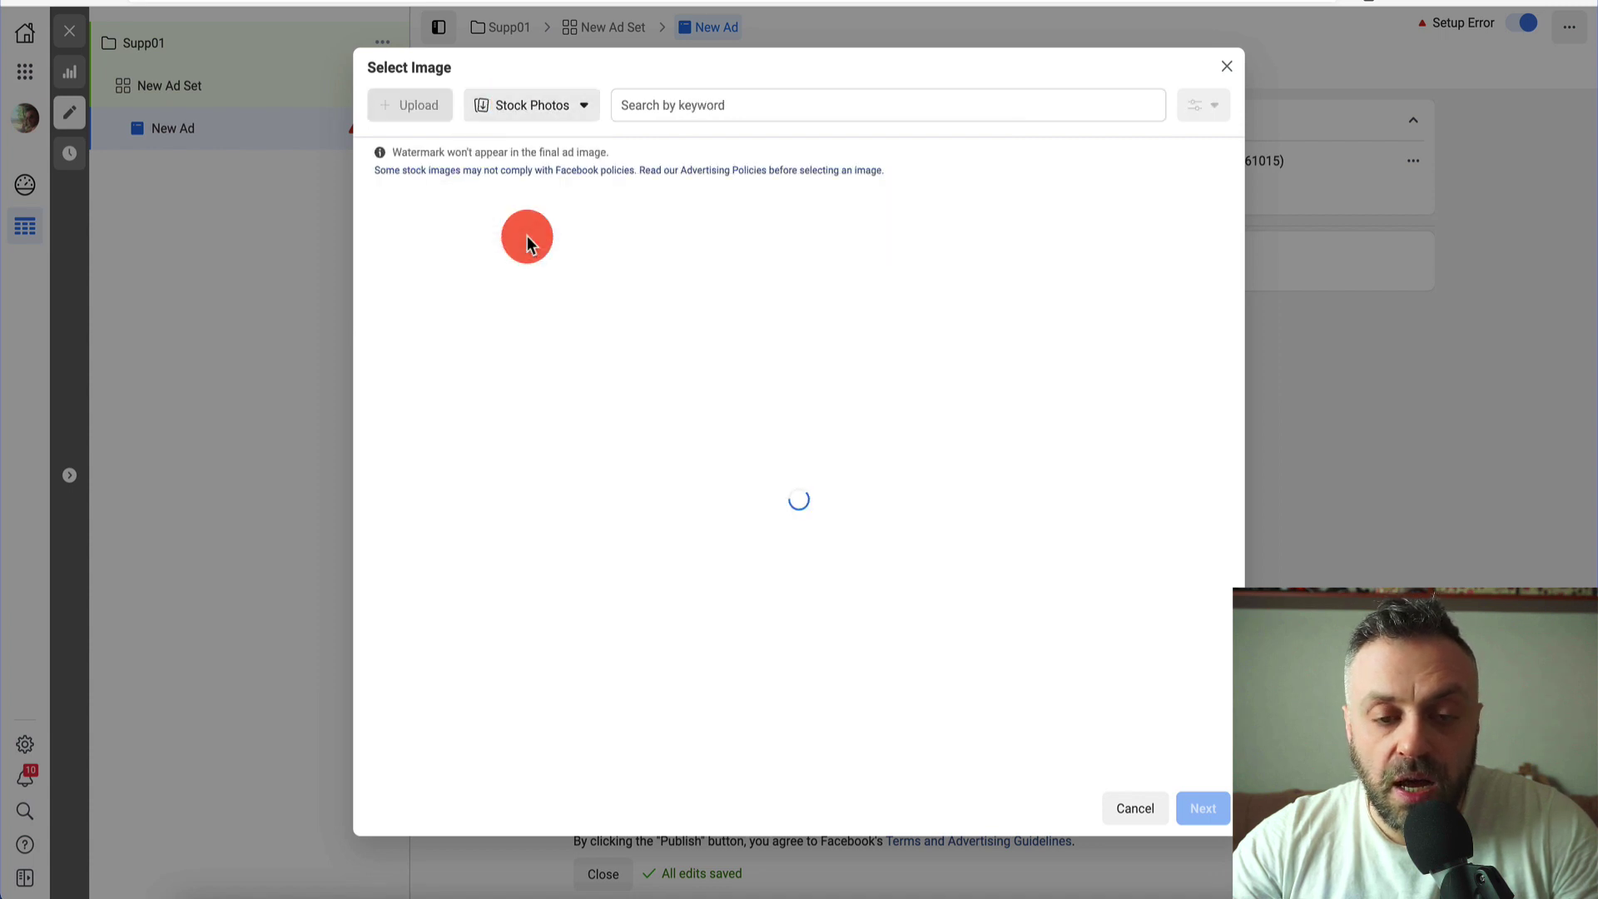
left_click(759, 111)
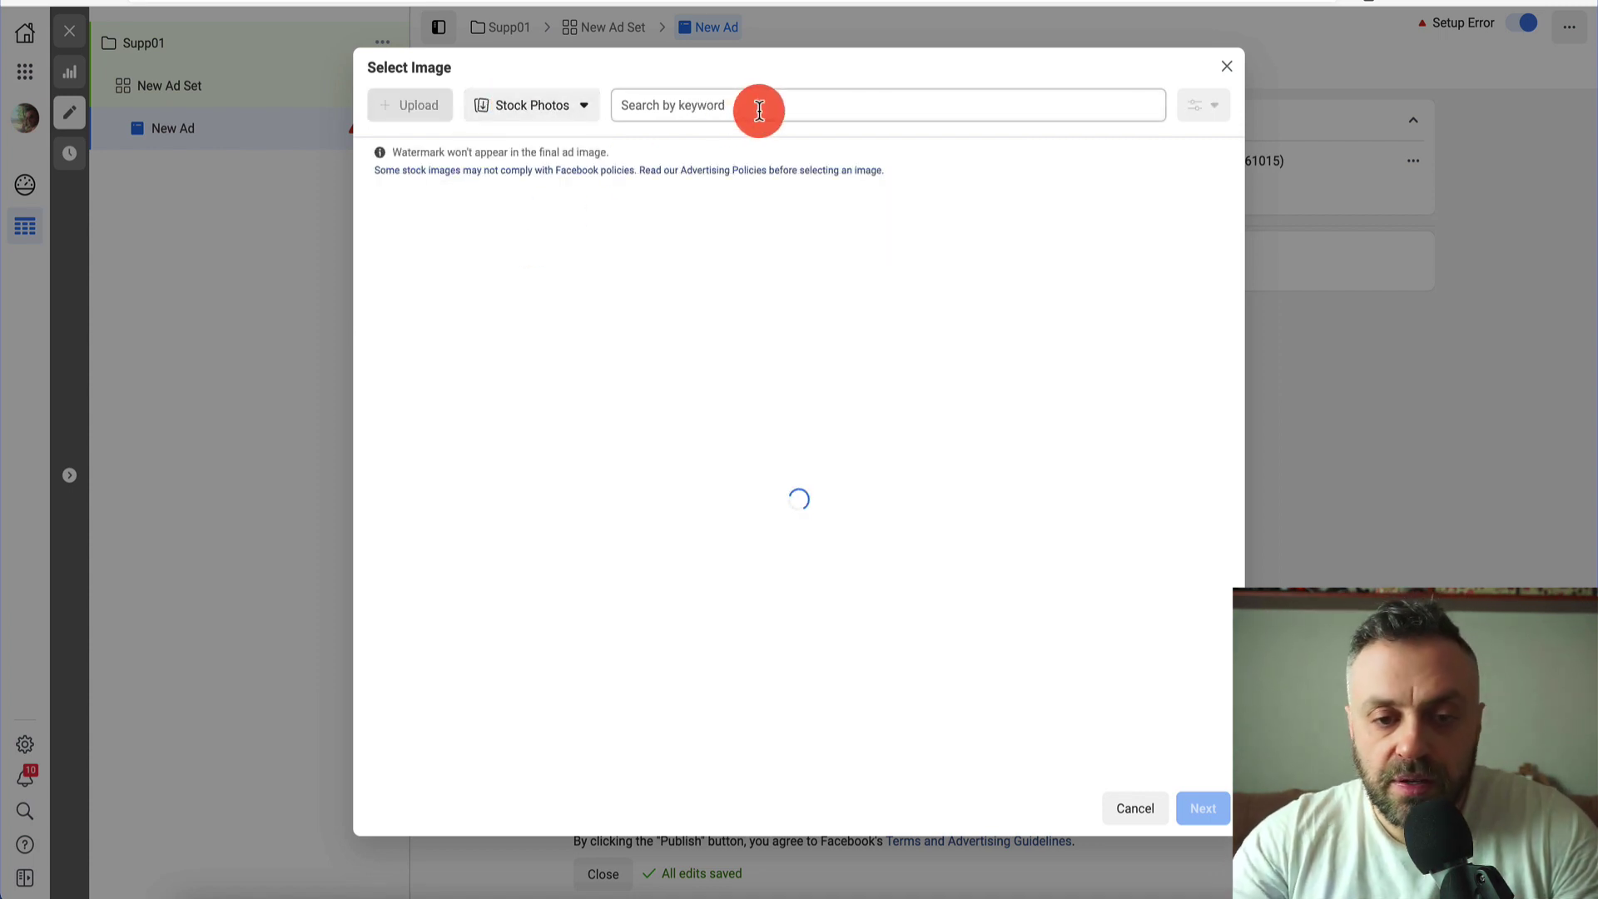
type("fitness")
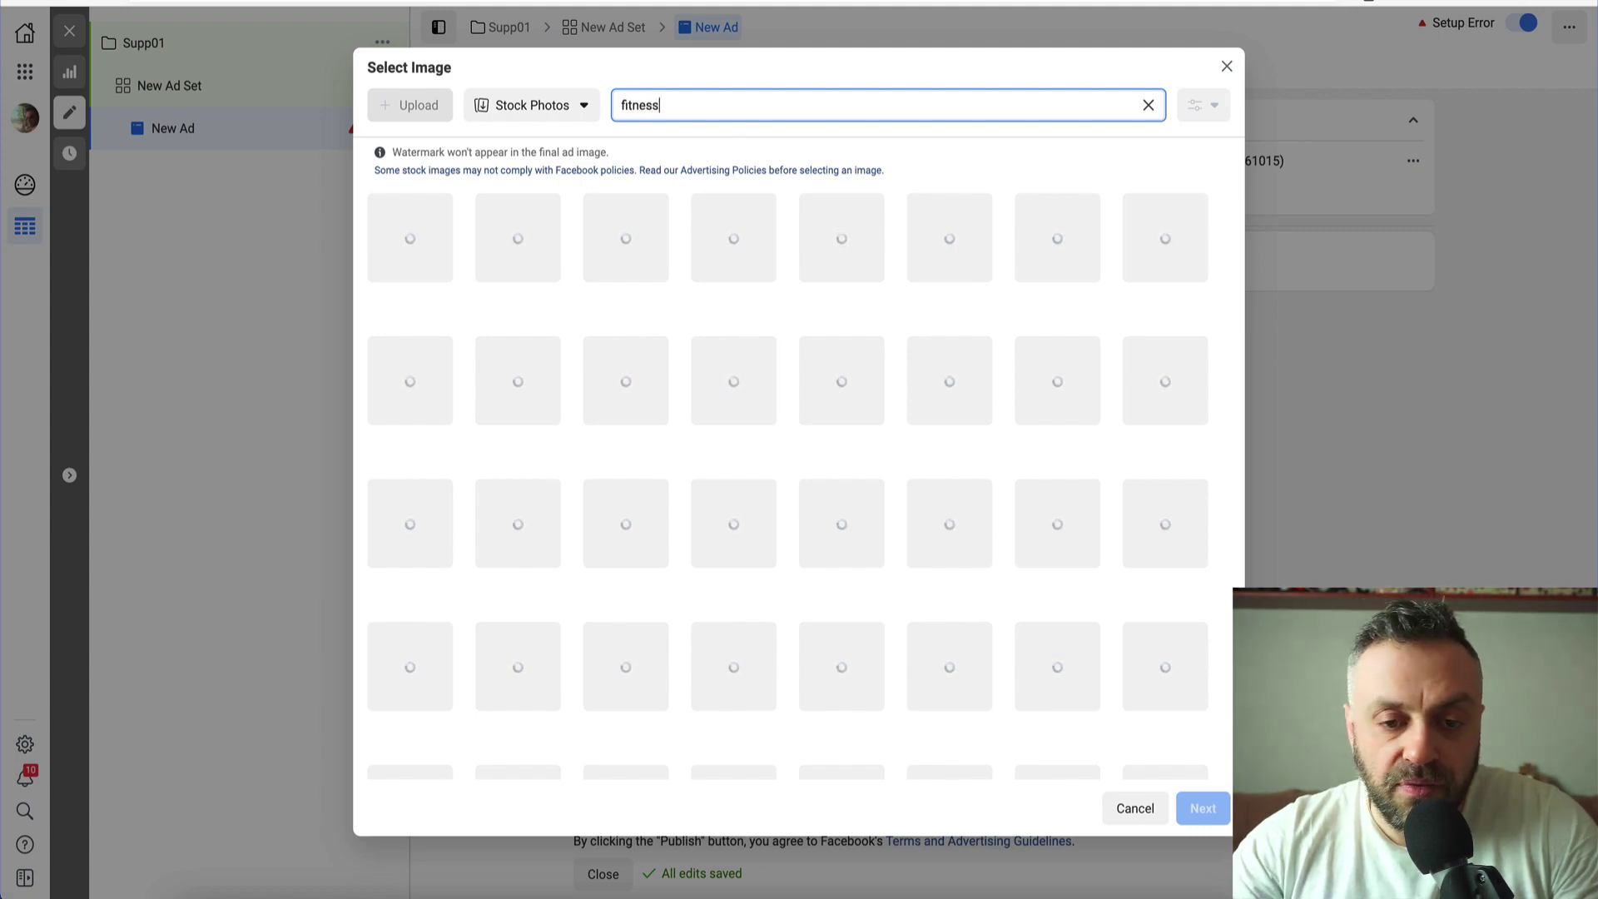
key("Return")
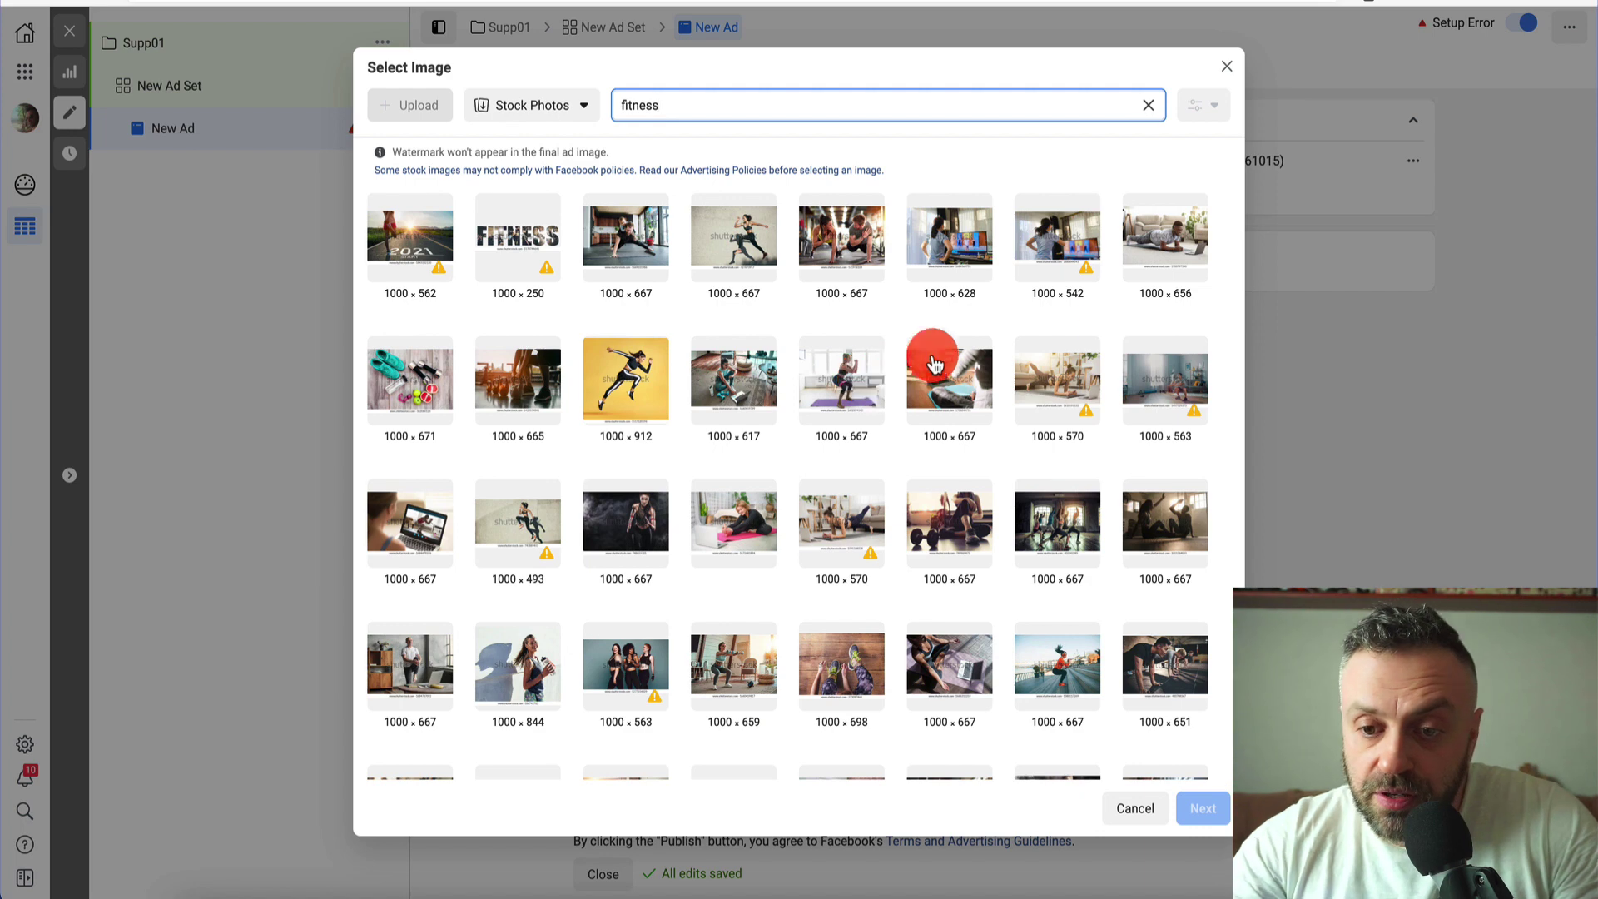
left_click(630, 382)
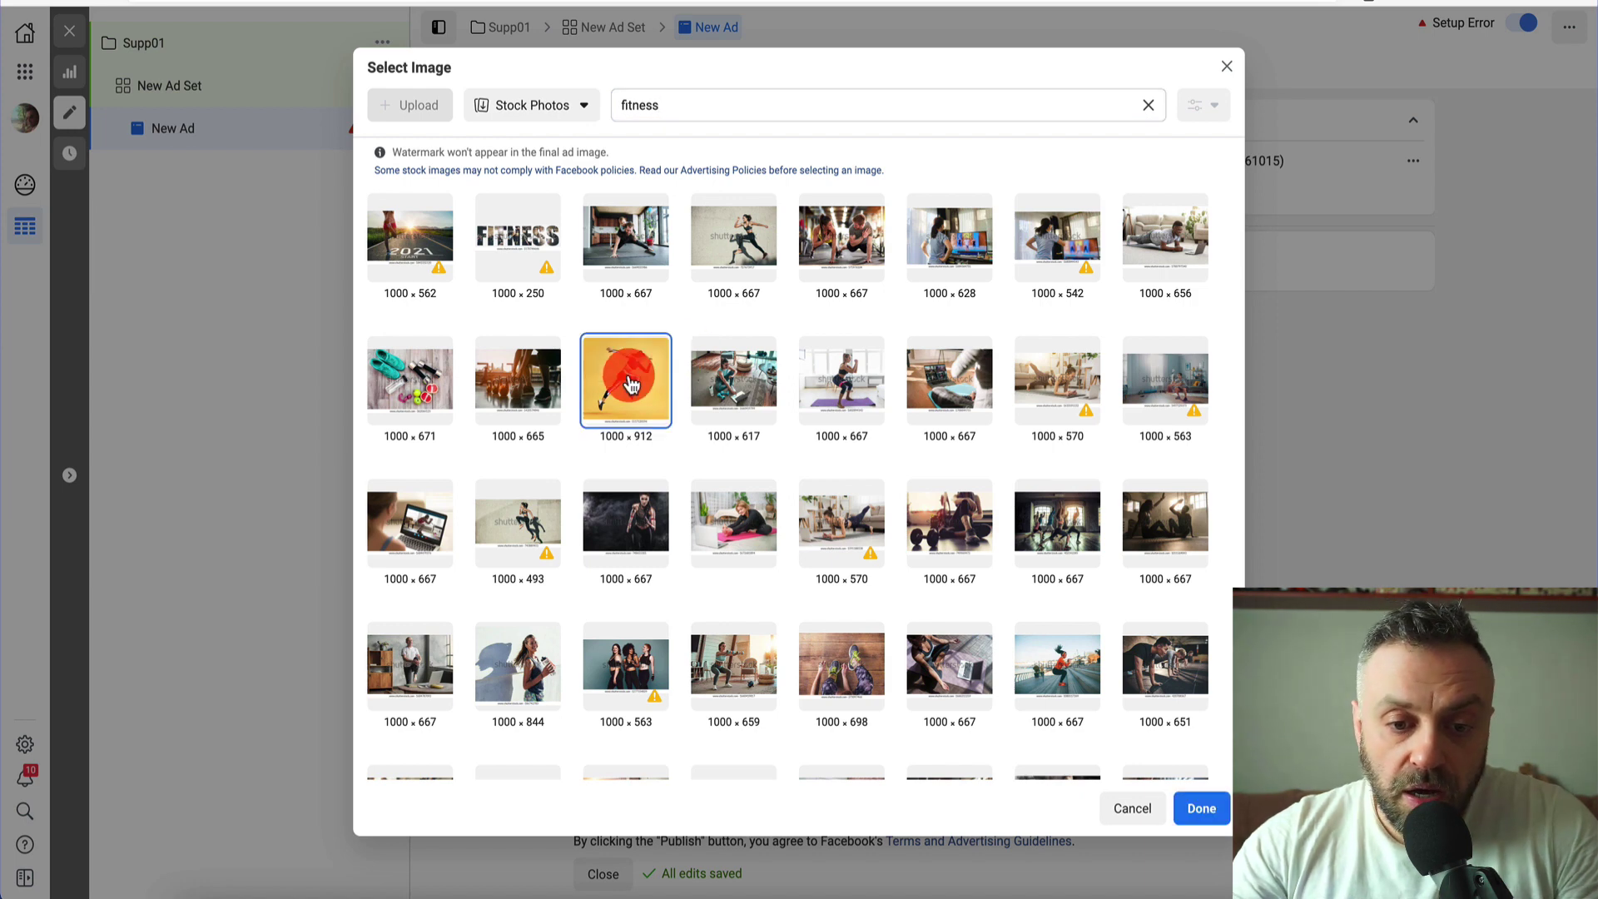
left_click(1207, 808)
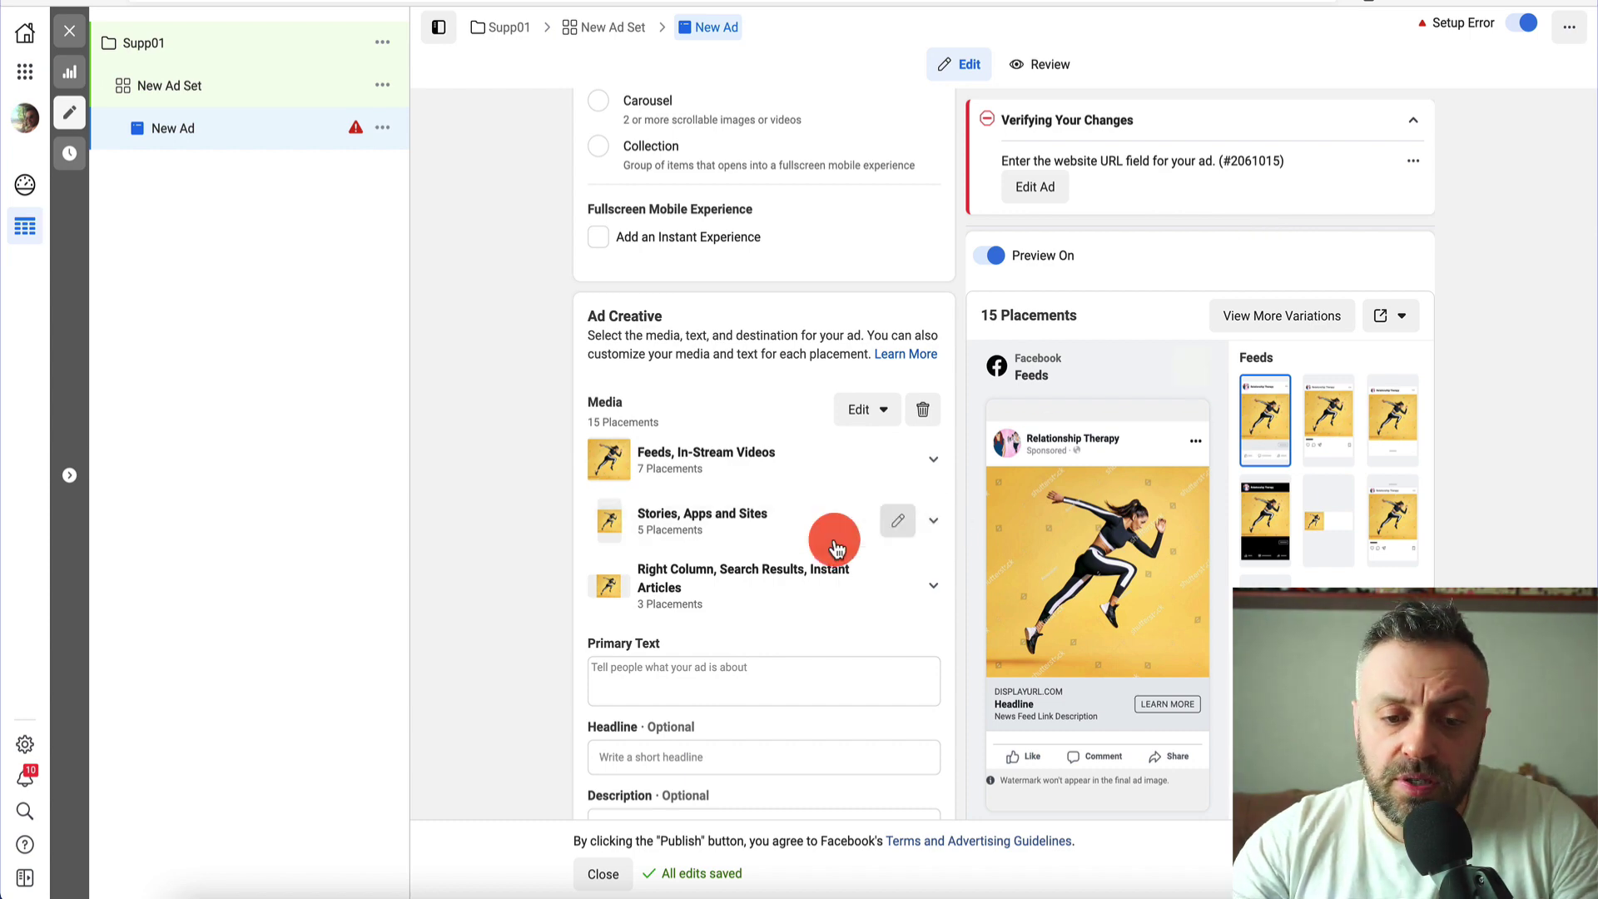
Enter "Need an edge in your workouts? Check out our great products." as the ad's primary text.
scroll(835, 545, "down", 4)
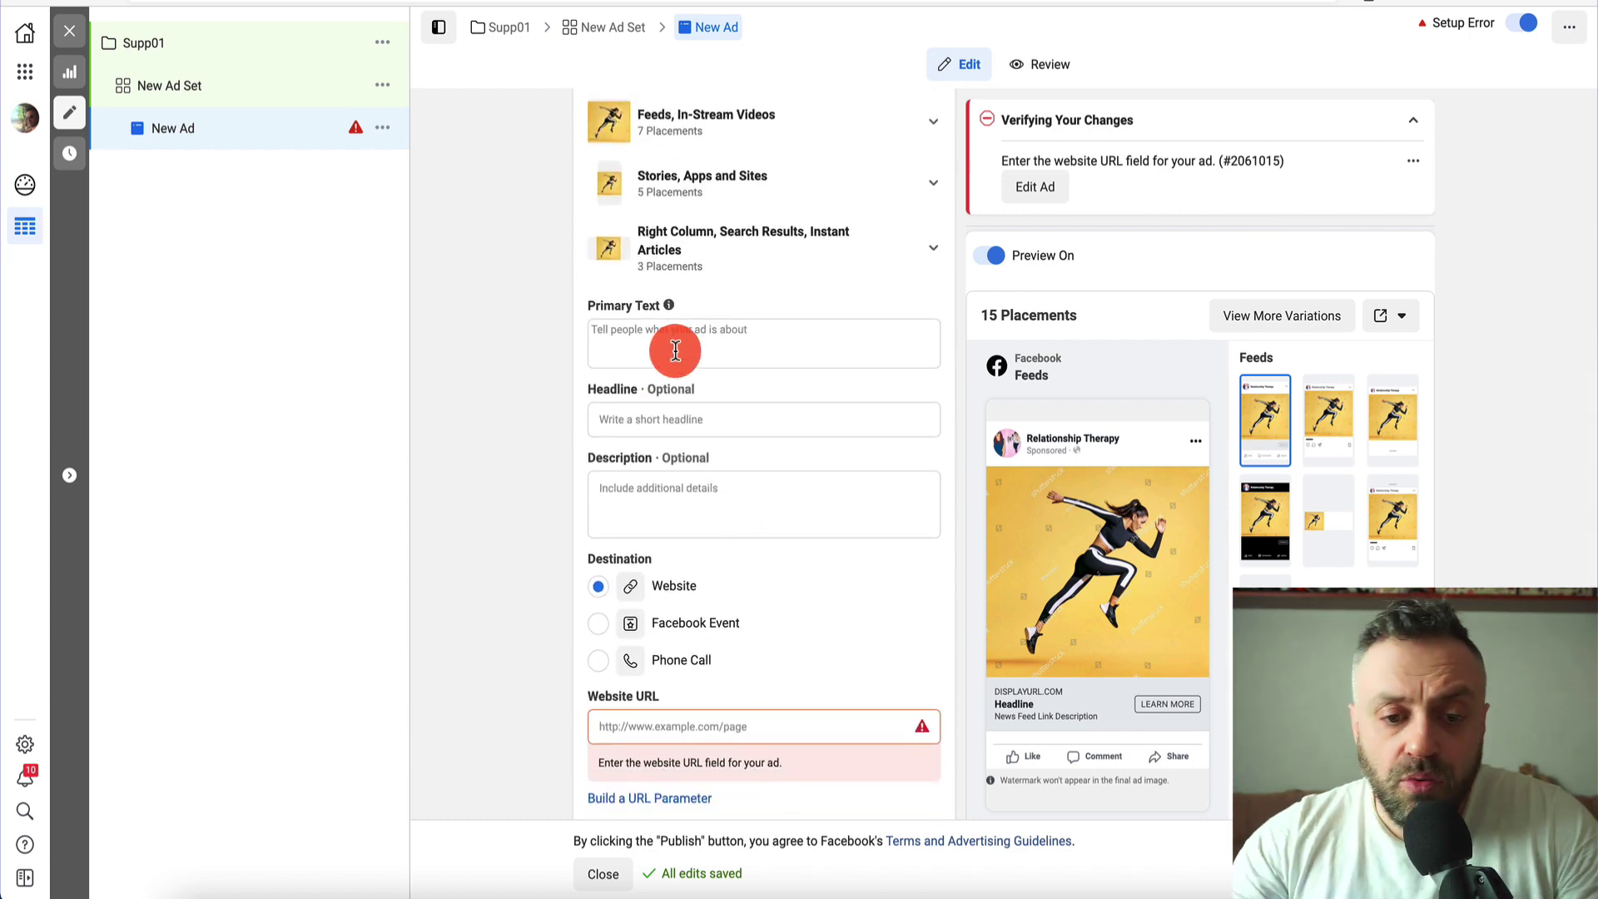
left_click(675, 350)
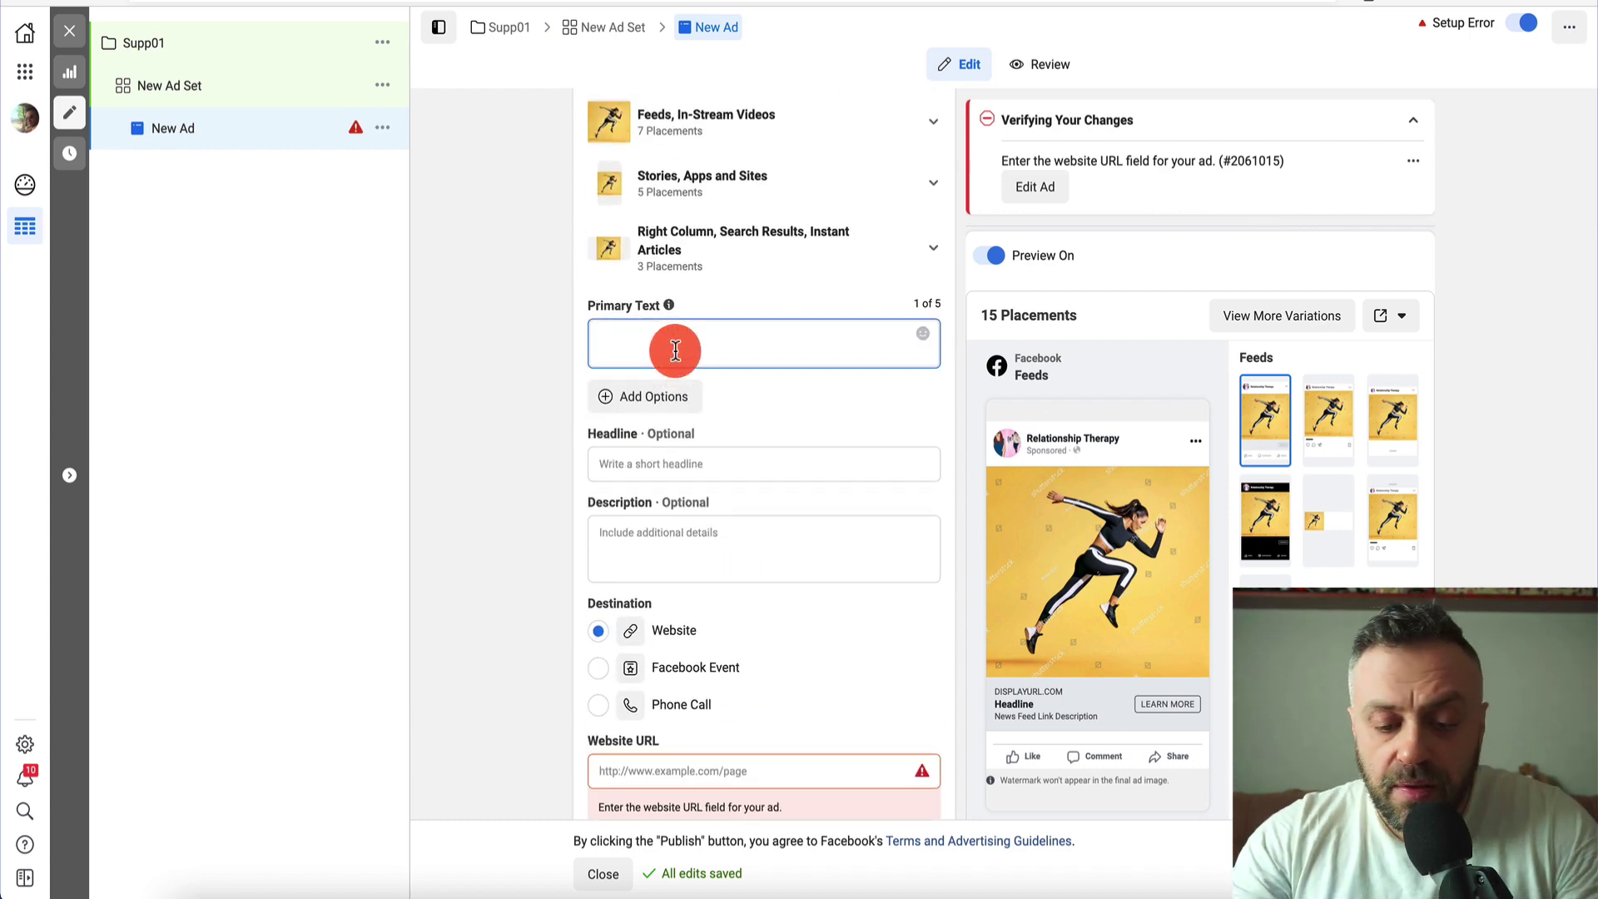
type("Want an")
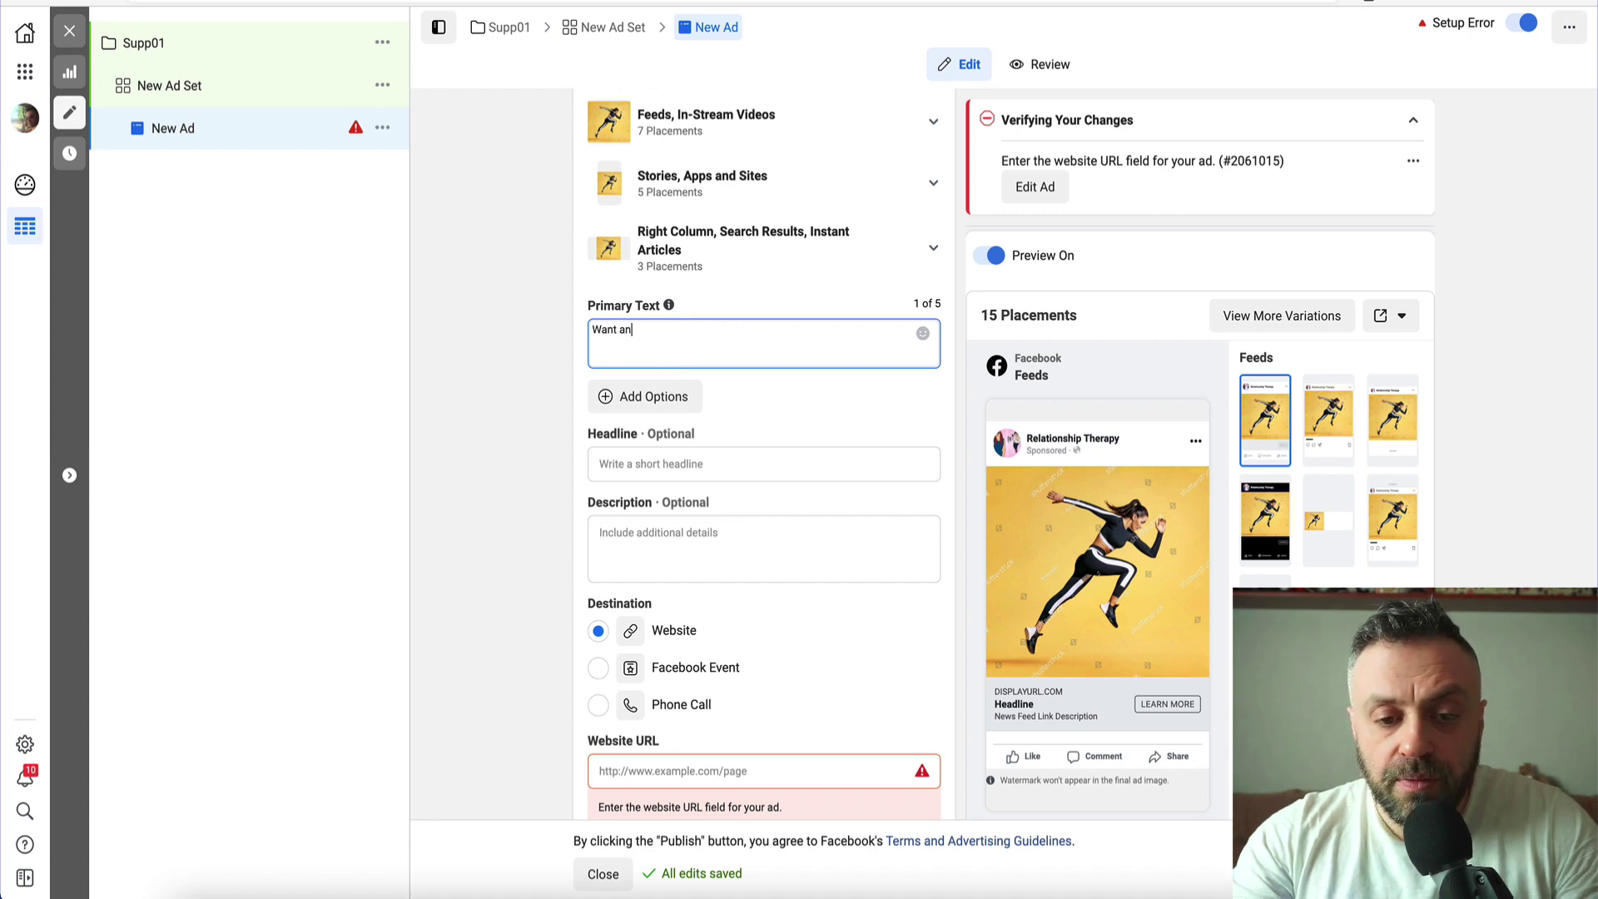
key("ctrl+a")
type("Need an edge in your workouts? Check out our great products.")
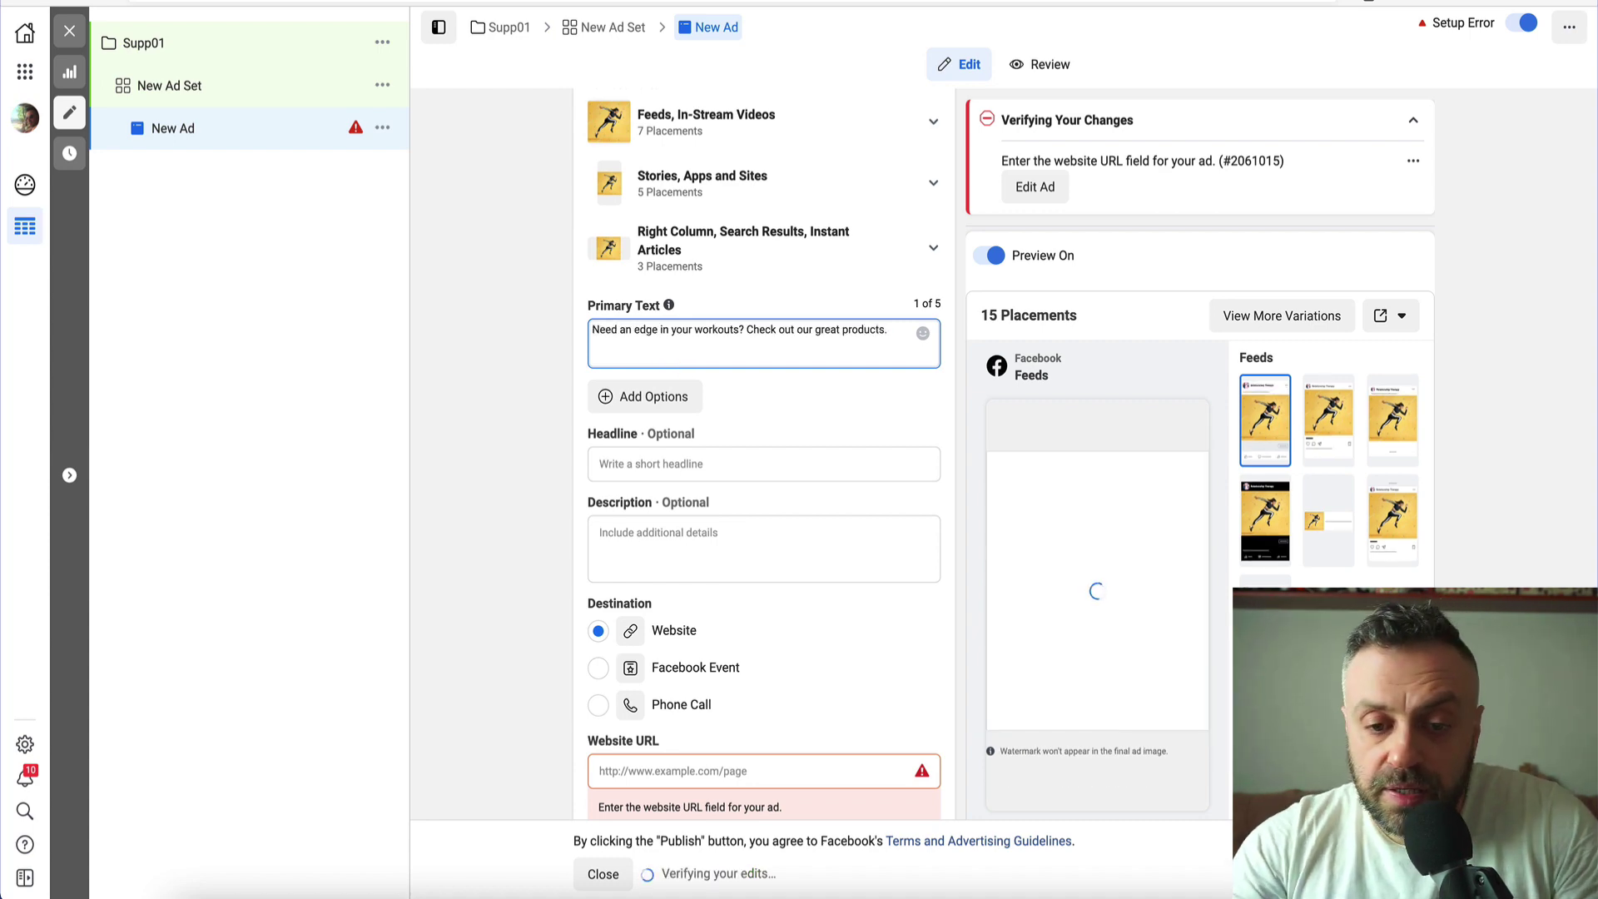
left_click(743, 399)
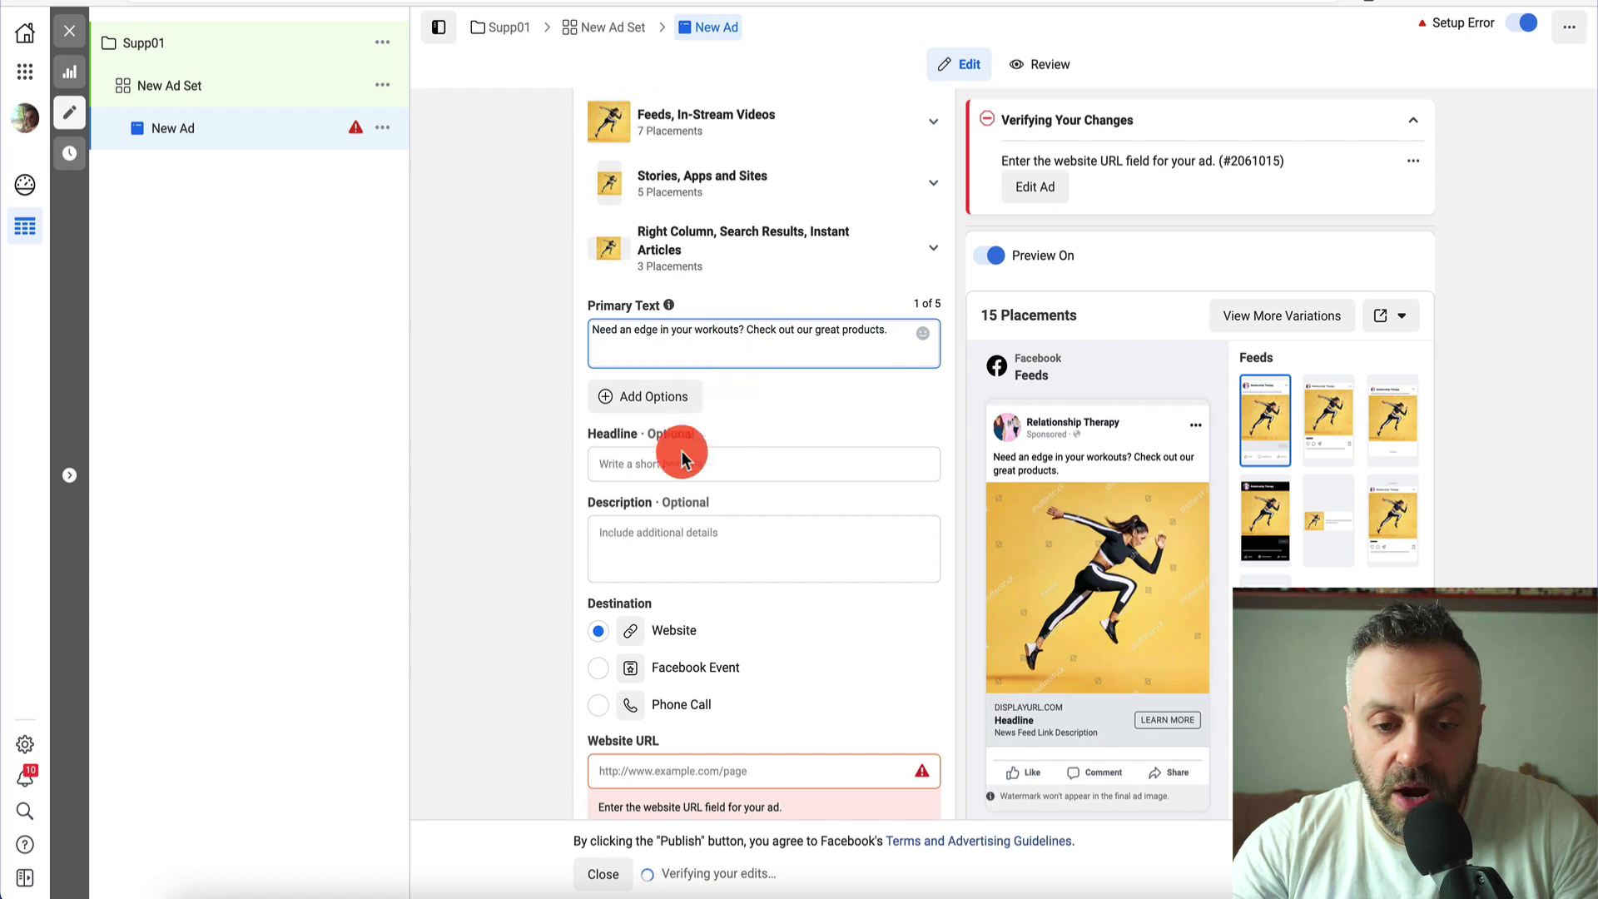
scroll(707, 566, "down", 3)
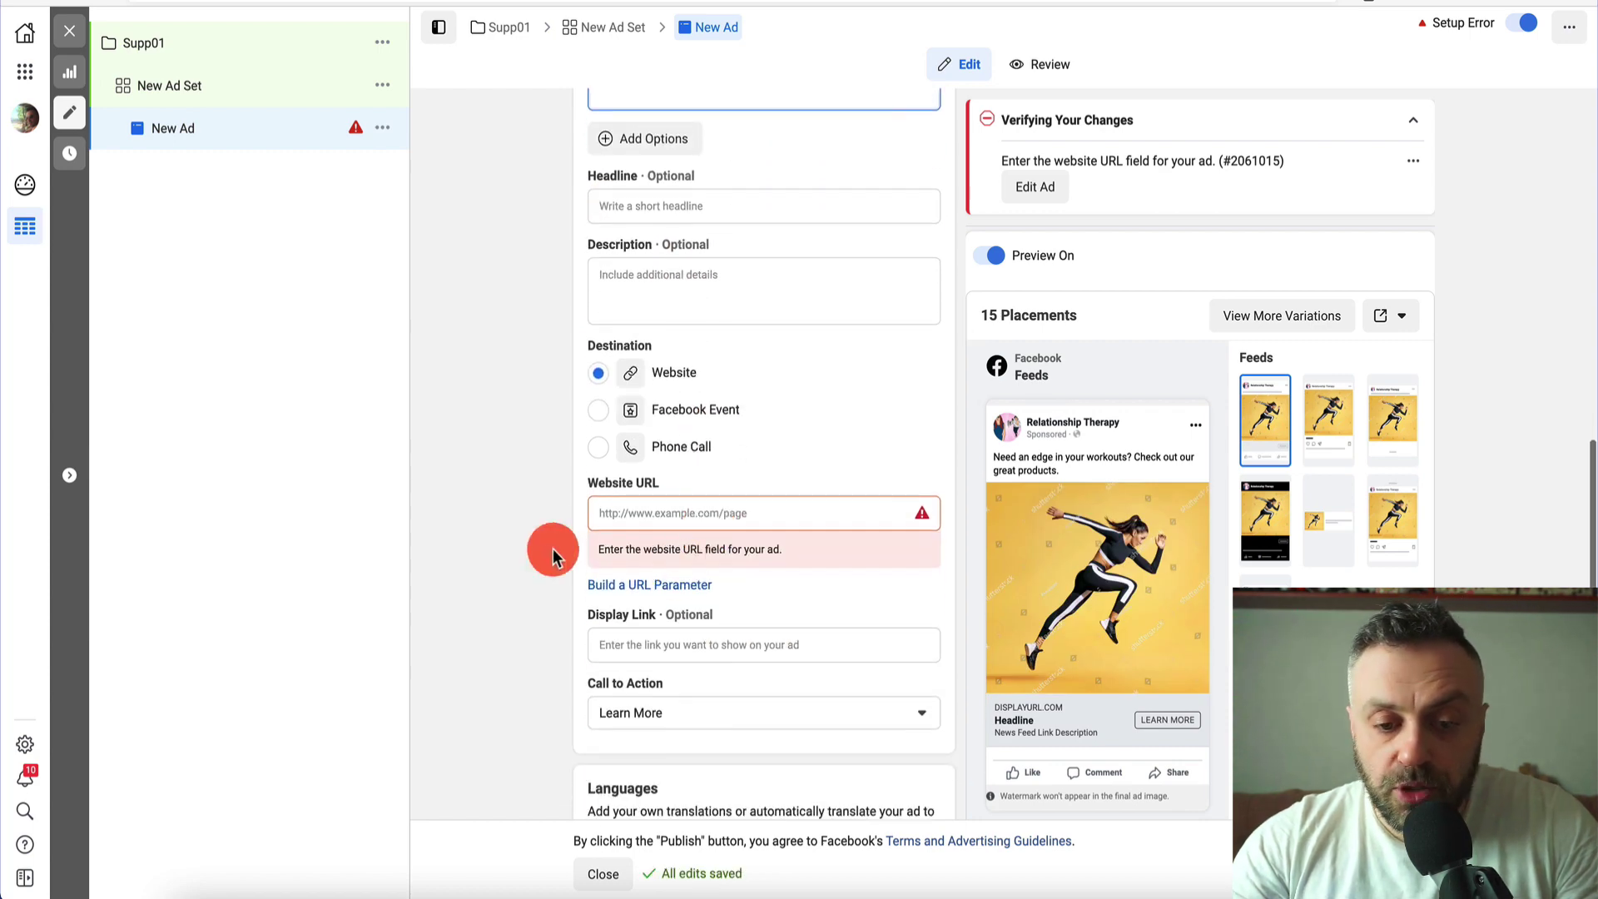
left_click_drag(643, 505, 718, 508)
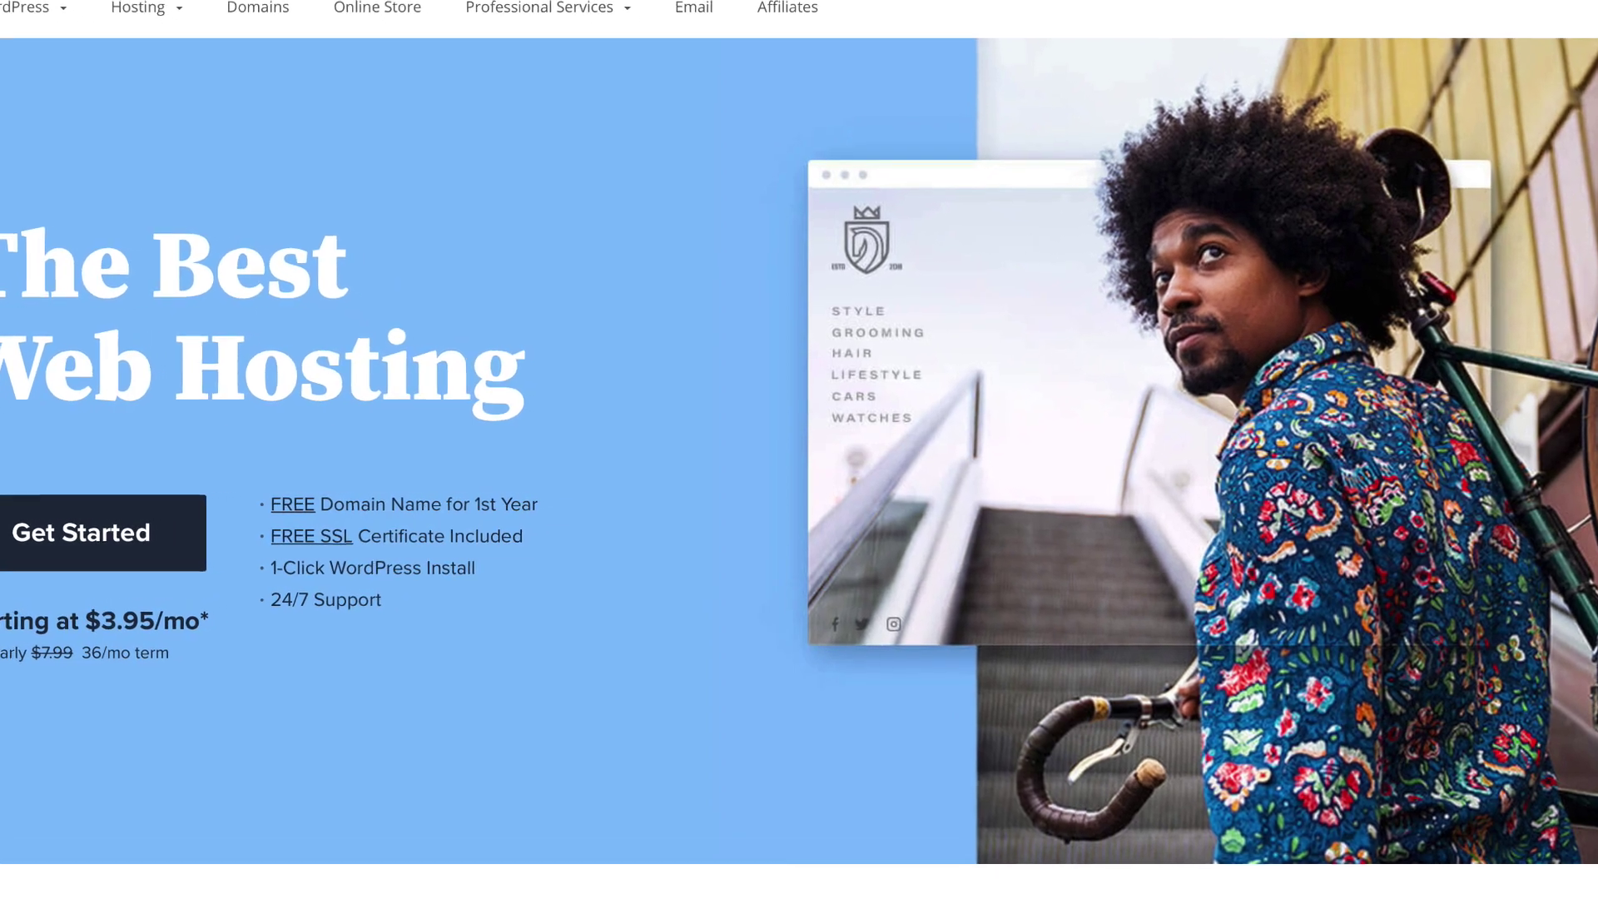
left_click(718, 510)
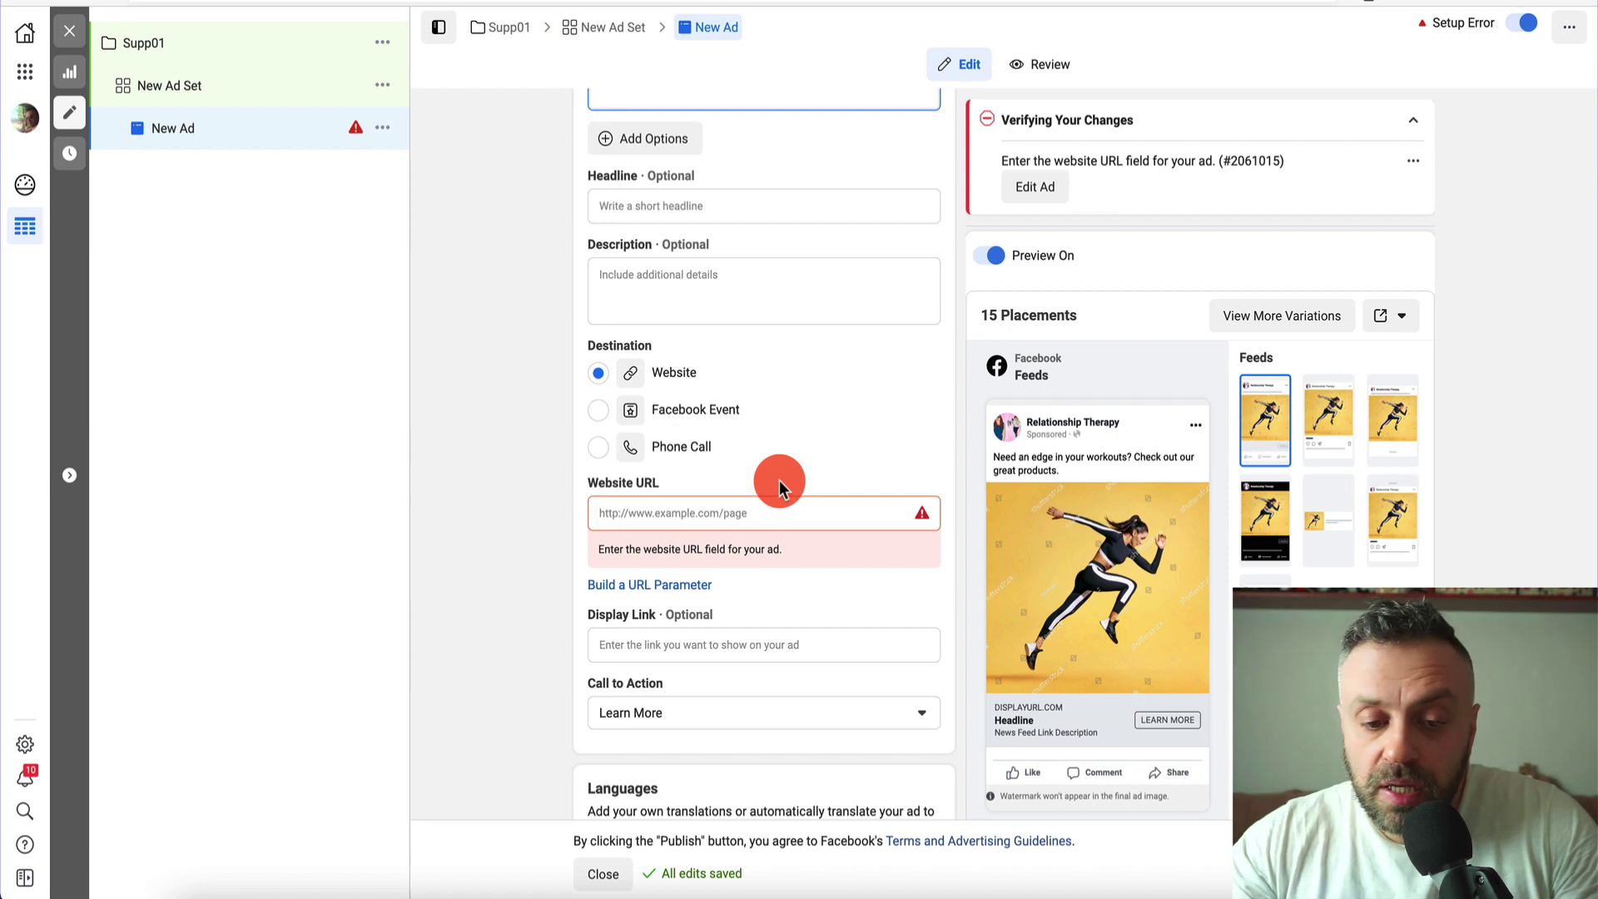
mouse_move(926, 558)
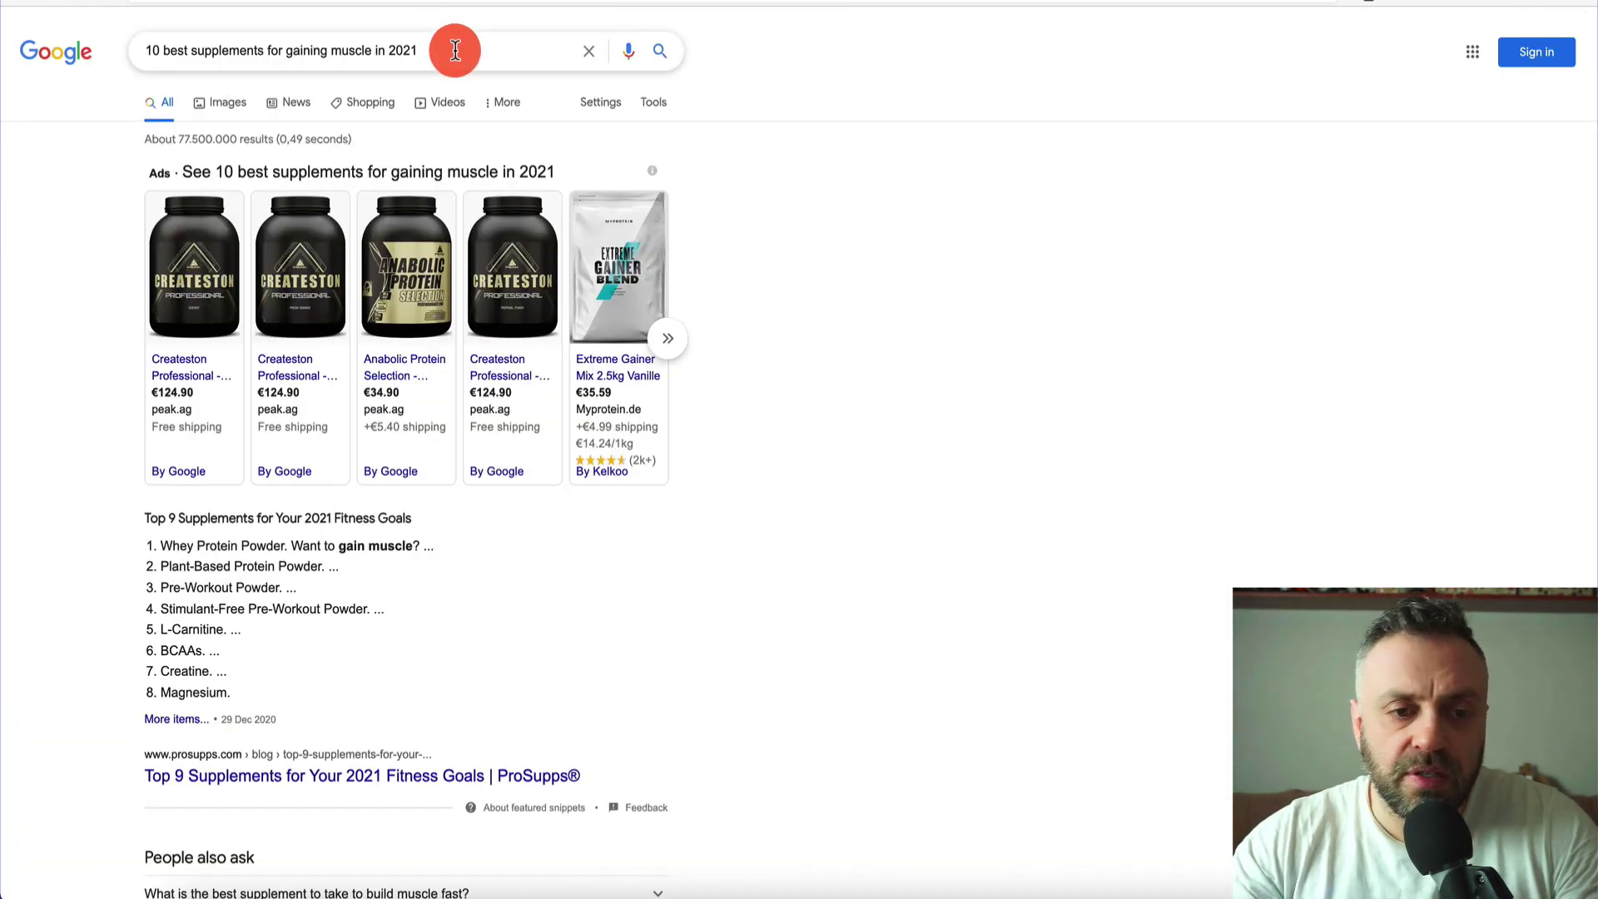
Search Google for "bodybuilding forums" and open the Bodybuilding.com Forums result and its Supplements section.
left_click(455, 51)
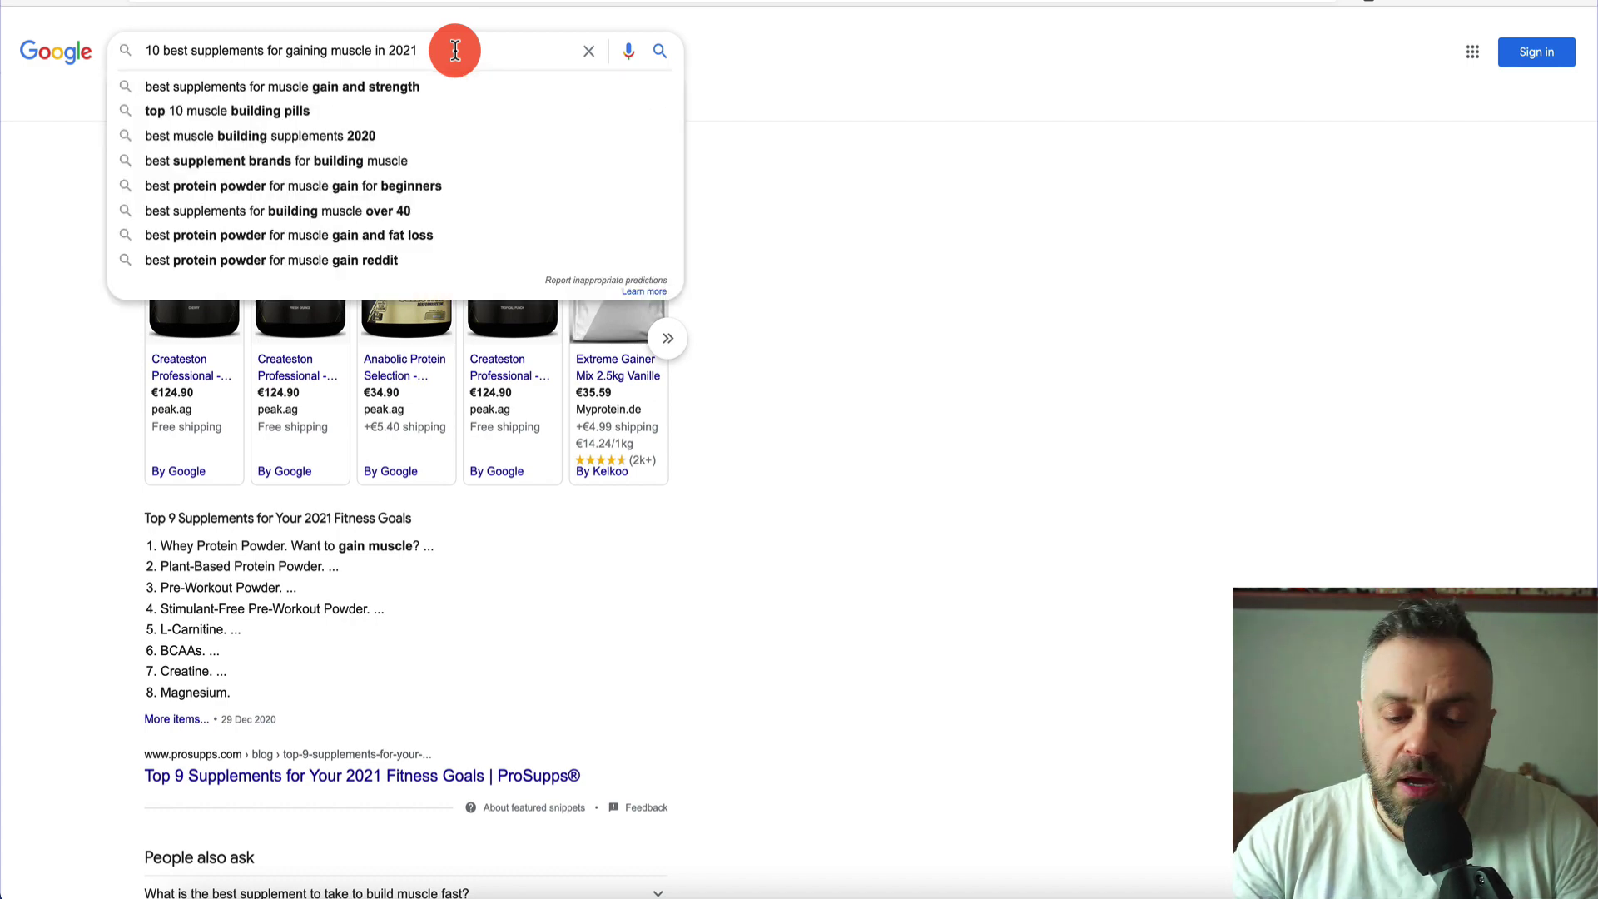
key("ctrl+a")
type("body")
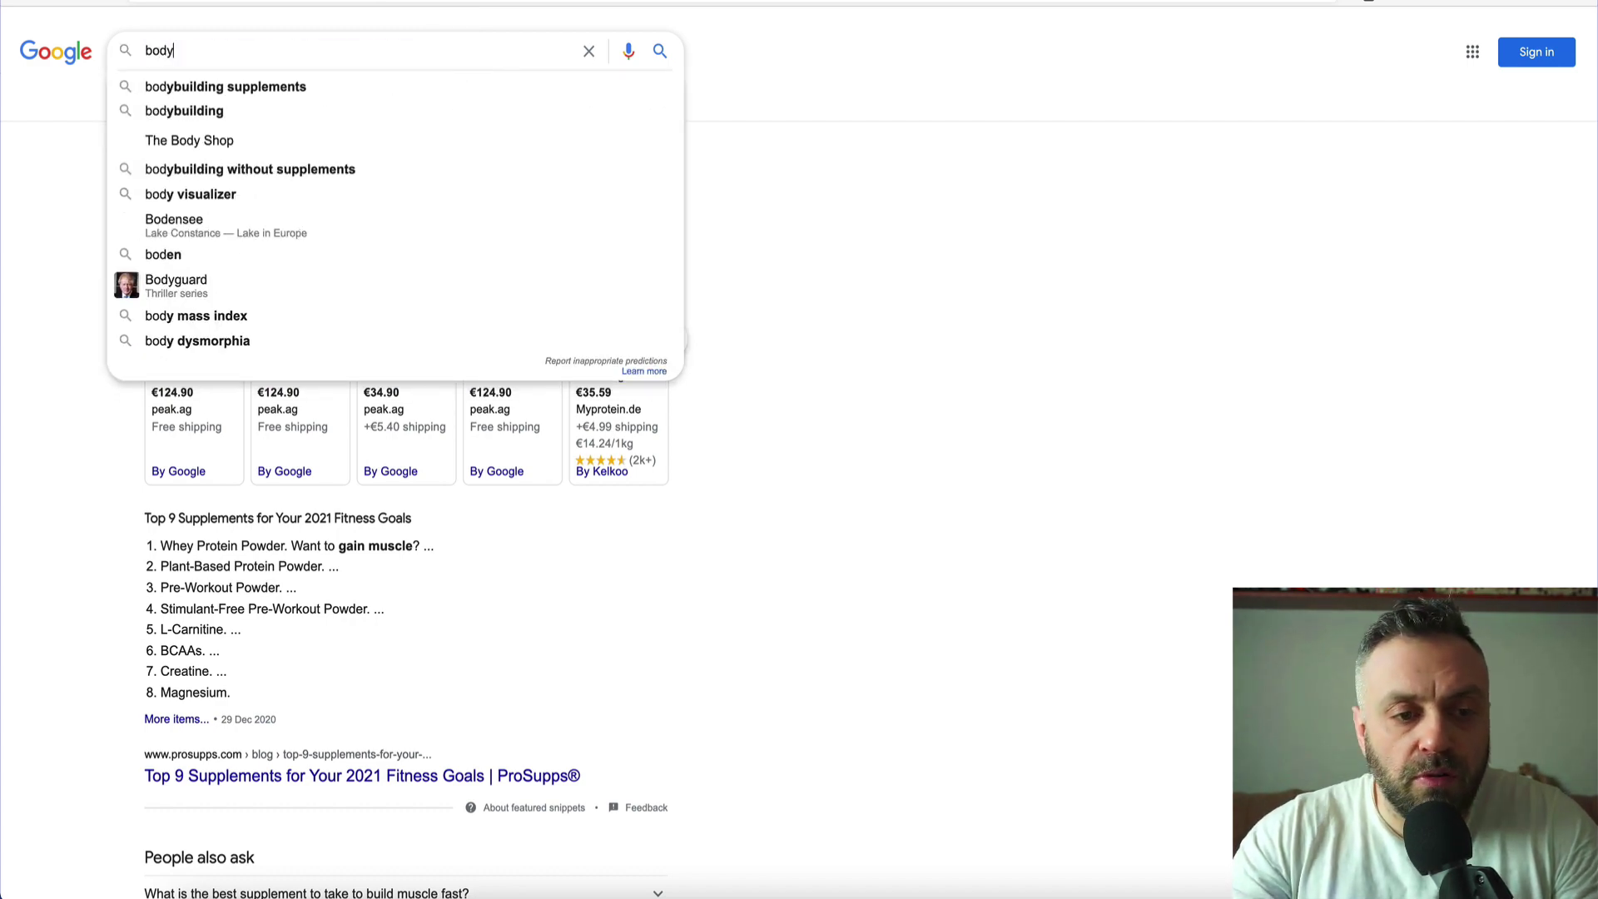
type("building forums")
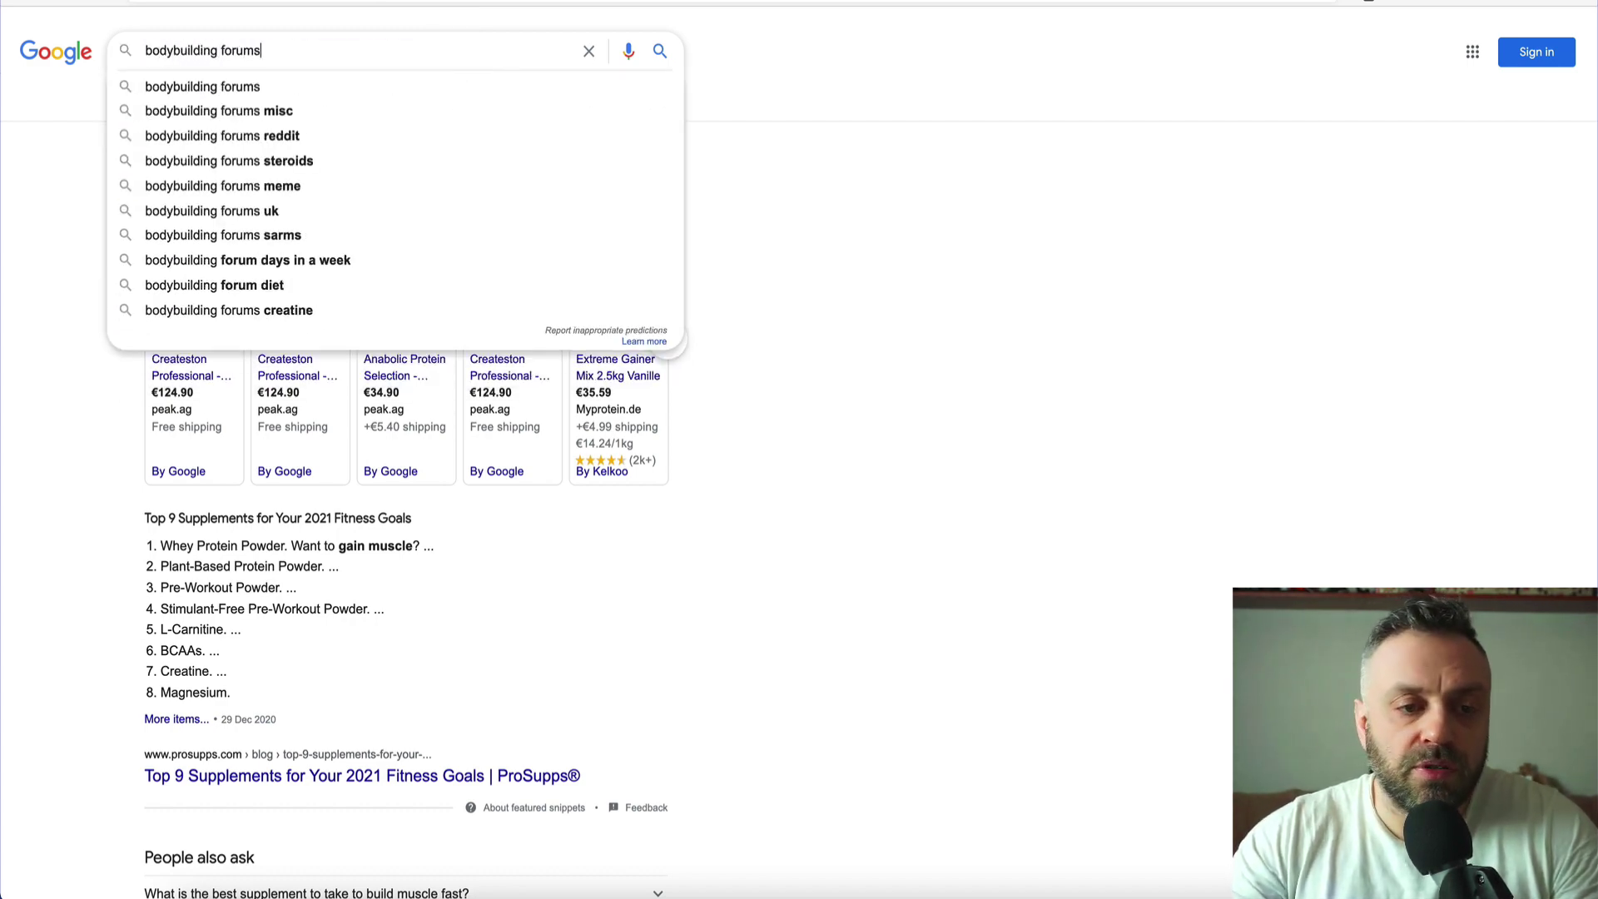
key("Return")
scroll(183, 428, "down", 7)
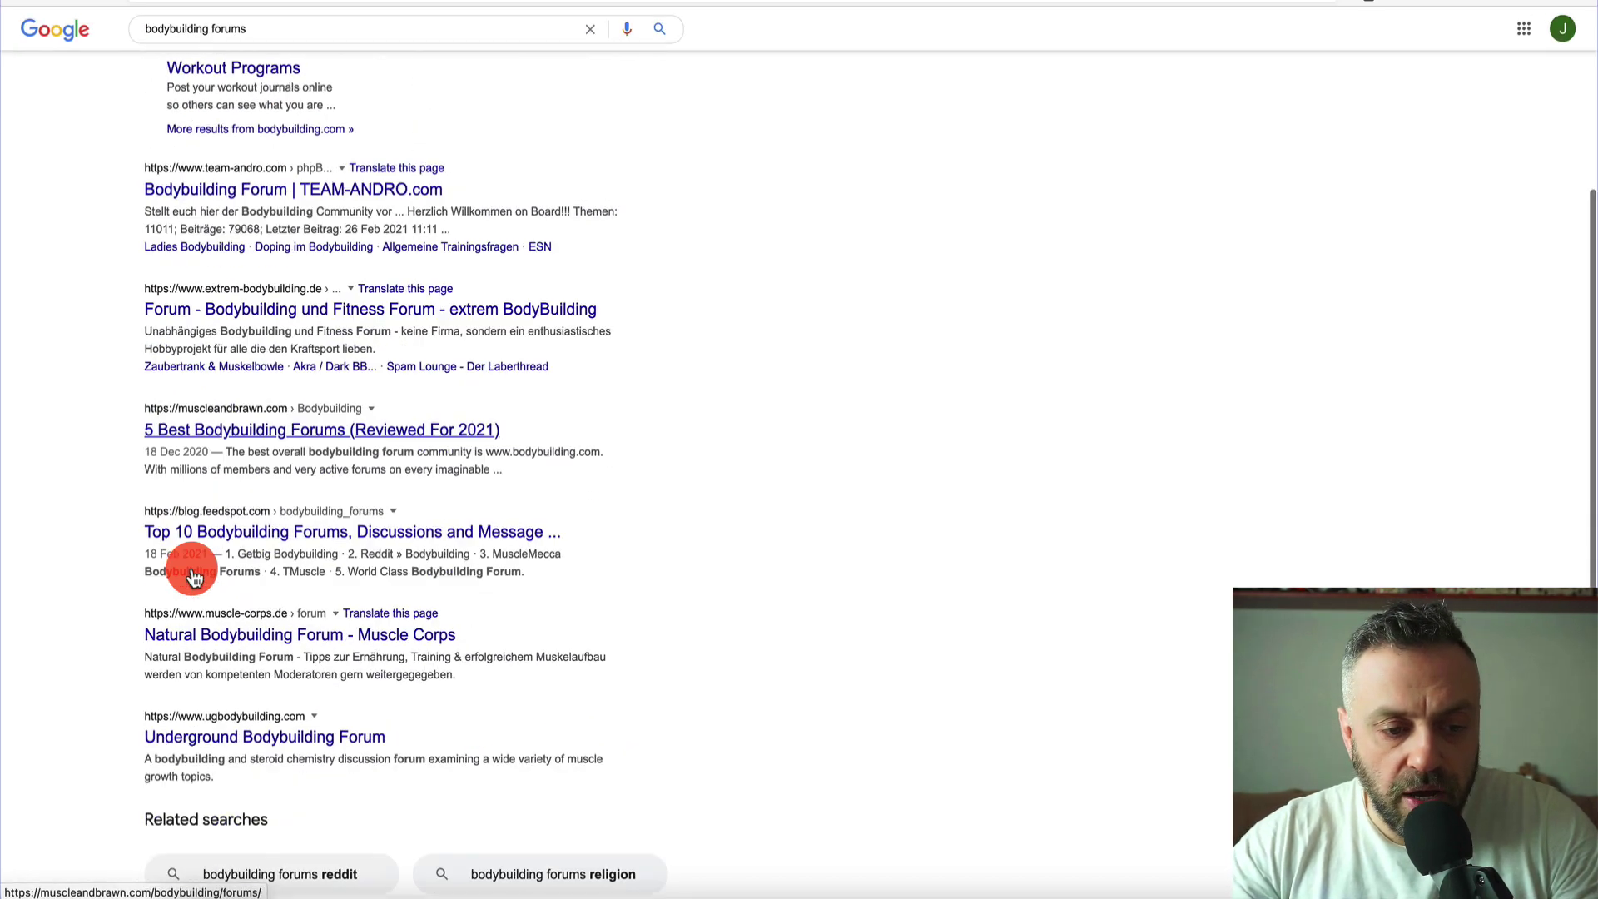
scroll(186, 571, "up", 8)
scroll(200, 293, "down", 1)
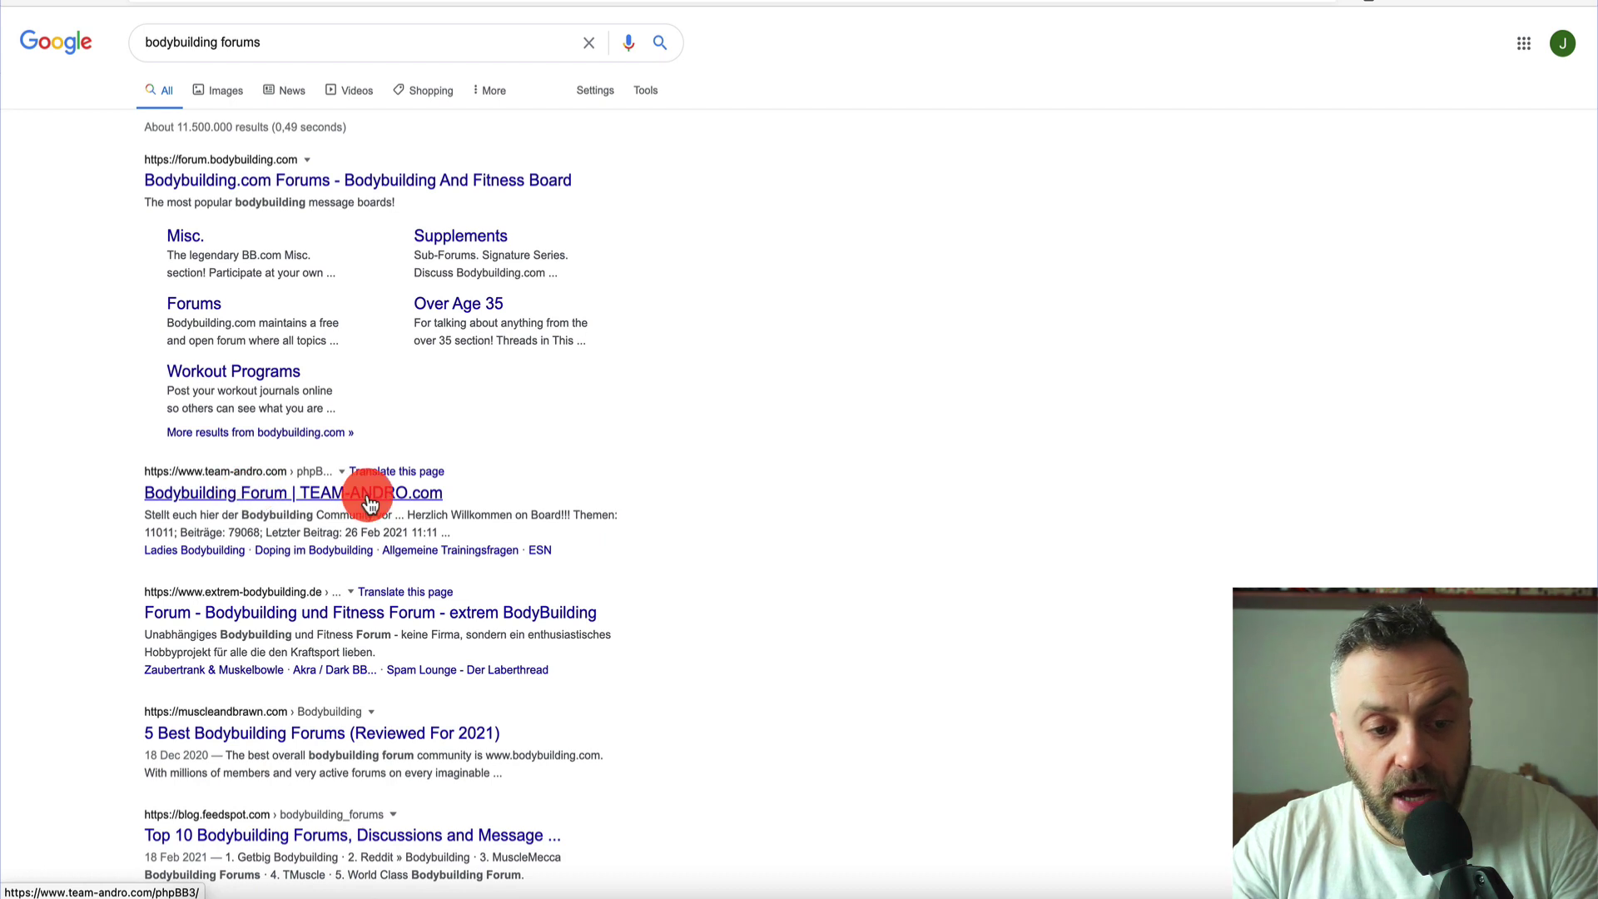
left_click(337, 178, "super")
left_click(477, 240)
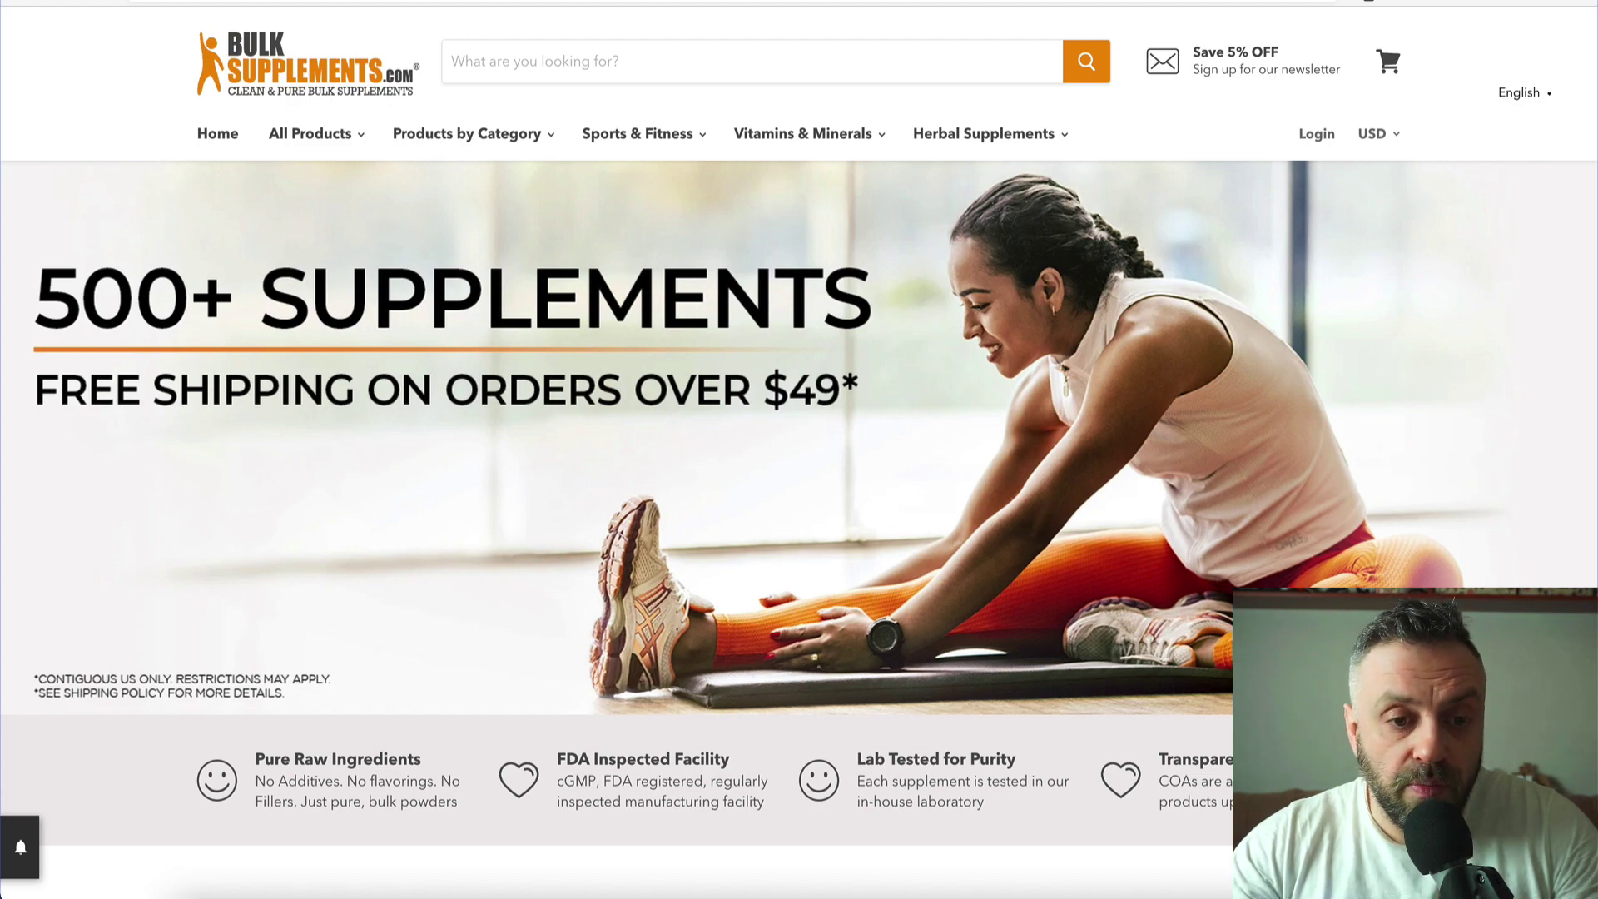
left_click(300, 564)
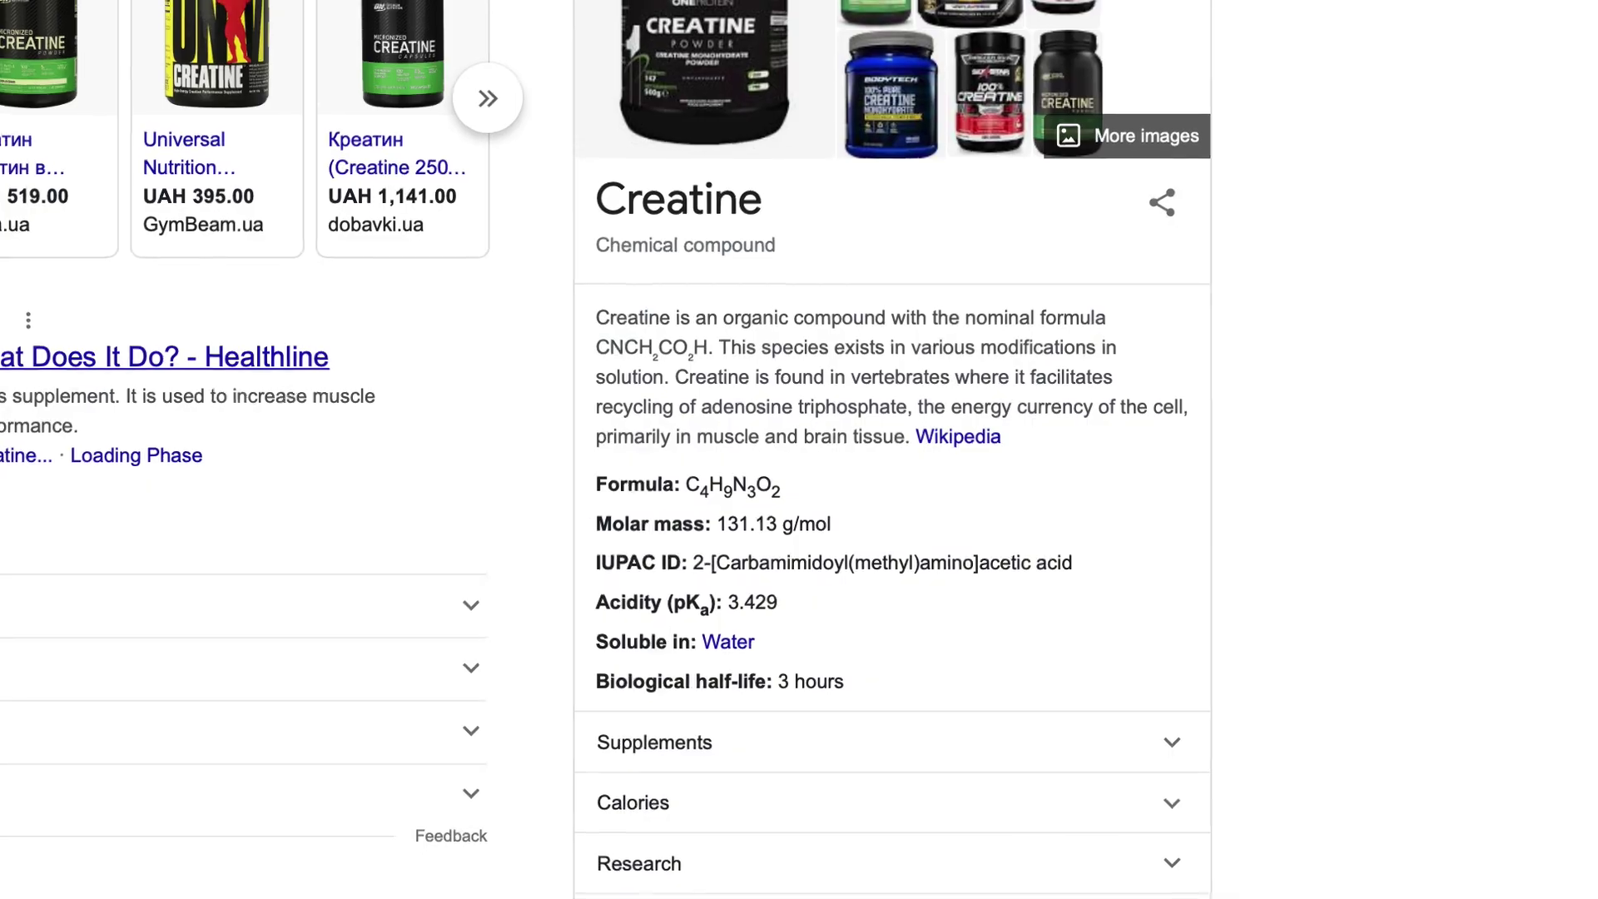